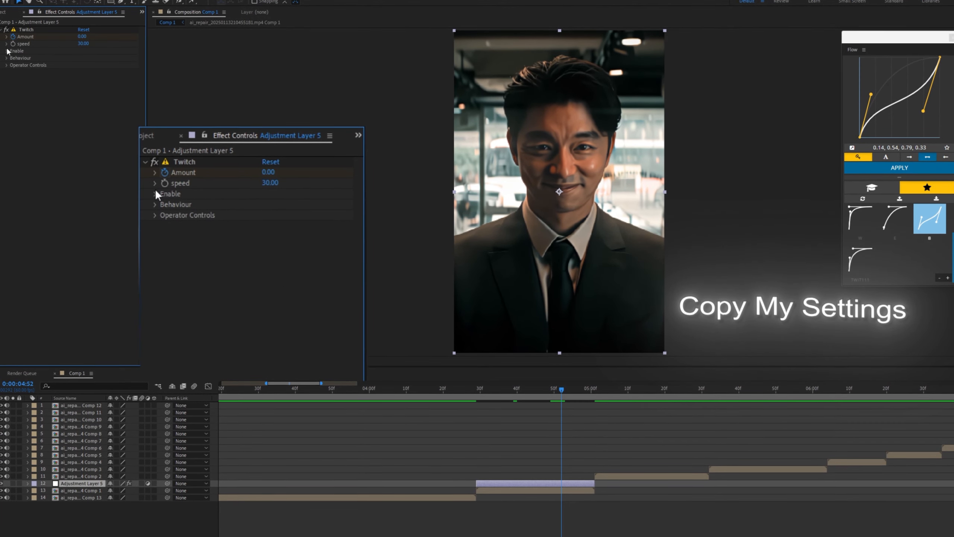
- Enable Blur, Light and Slide in the Twitch effect on the adjustment layer
click(267, 205)
click(267, 225)
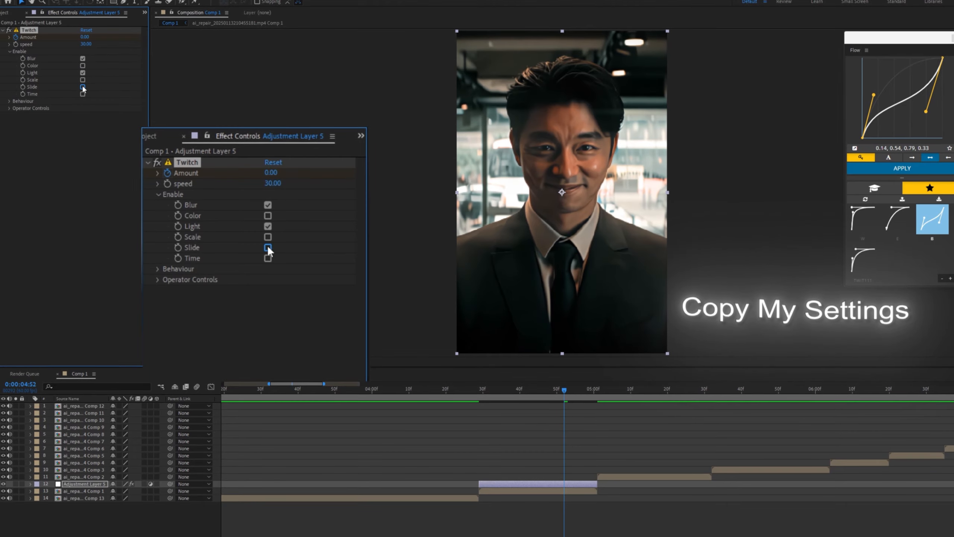
click(268, 247)
- In Twitch's Slide operator controls, set Slide Amount to 30 and Slide RGB Split to 4
click(160, 279)
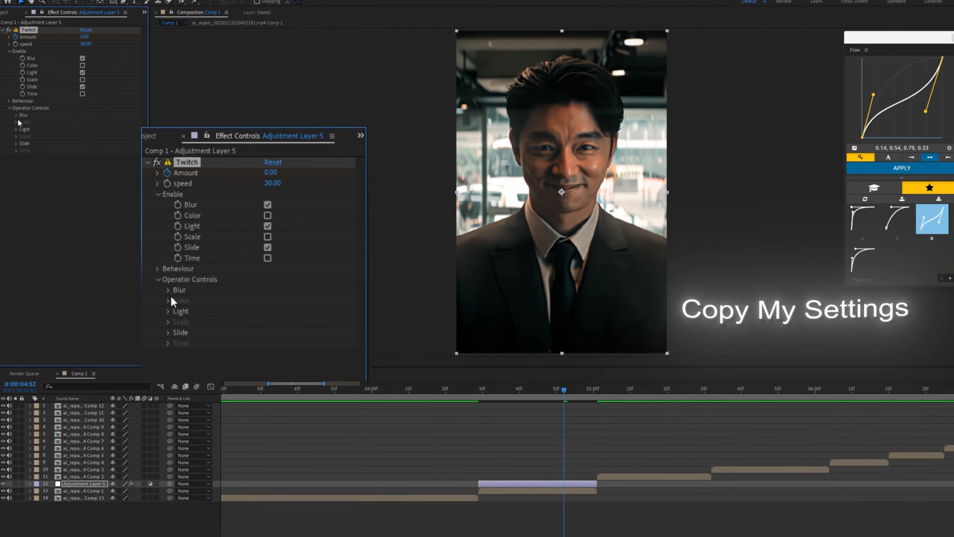
click(171, 332)
click(83, 149)
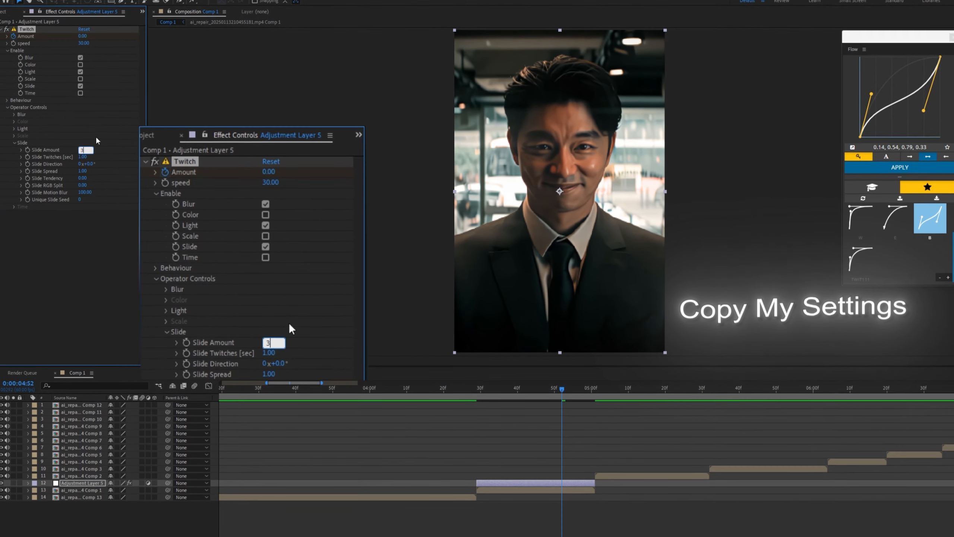
text(30)
click(86, 187)
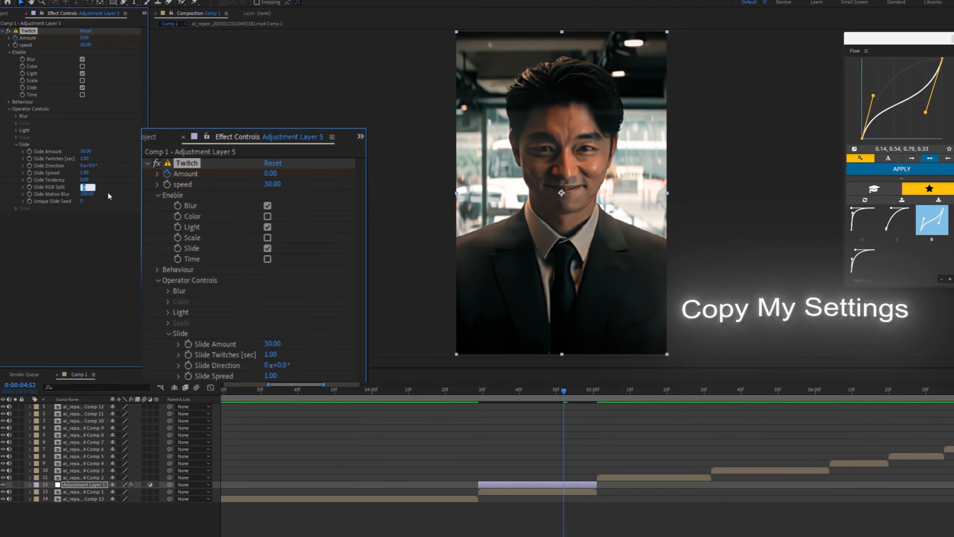
- Easy-ease the adjustment layer's Twitch Amount keyframes, apply the TWIT111 curve from Flow, and show the result in the graph editor
click(478, 391)
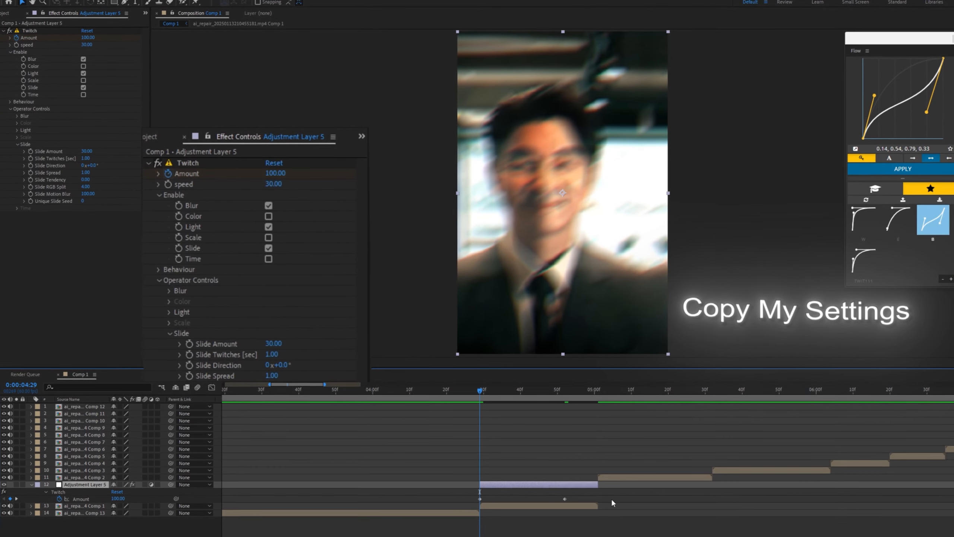
key(u)
key(F9)
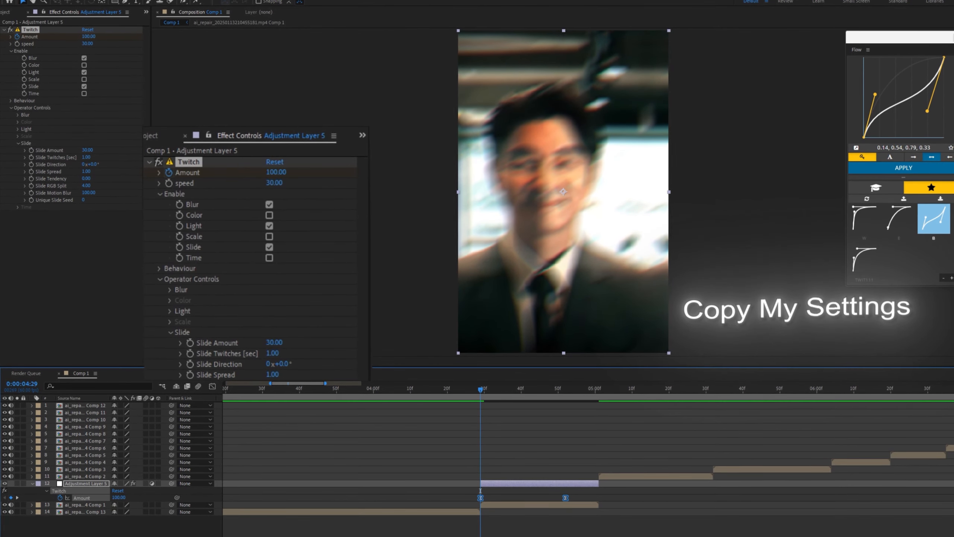
click(864, 259)
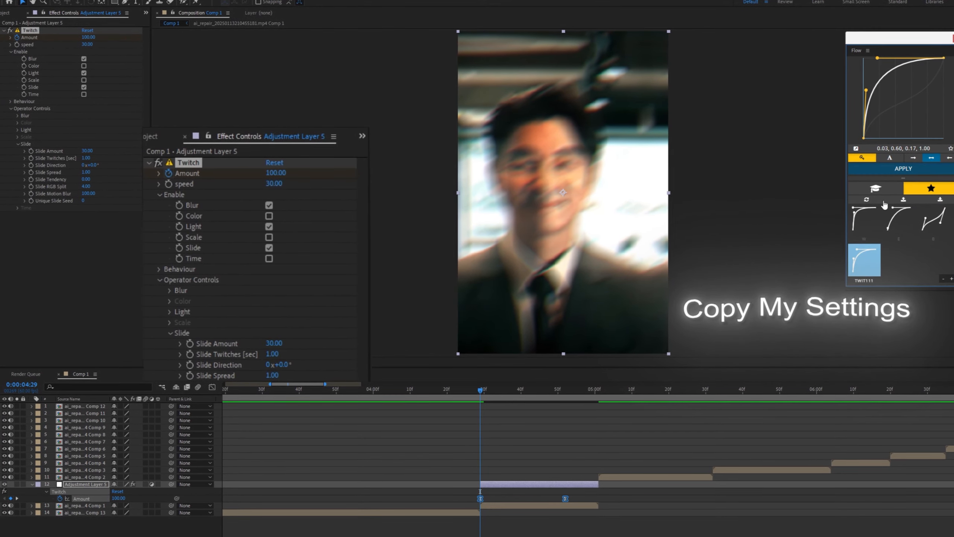
key(shift+F3)
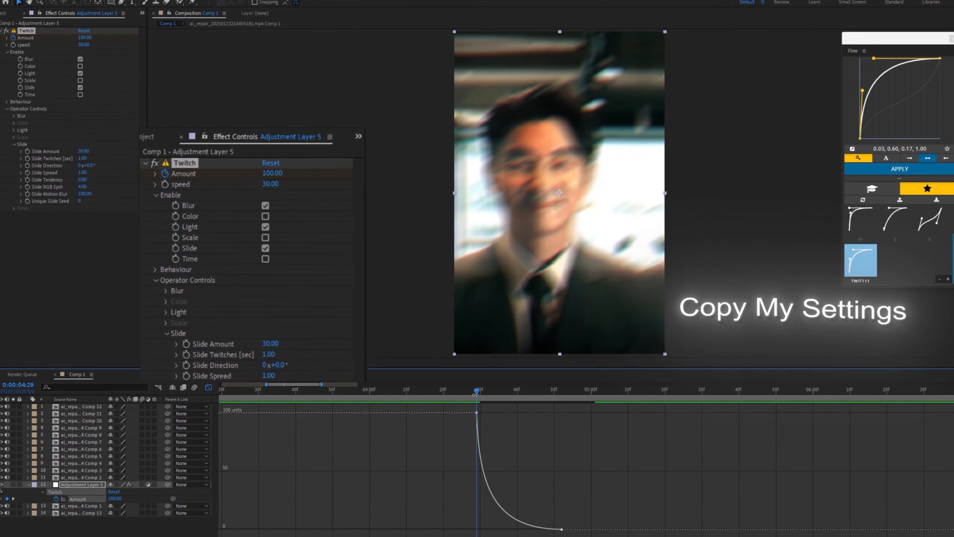
drag(487, 396, 468, 416)
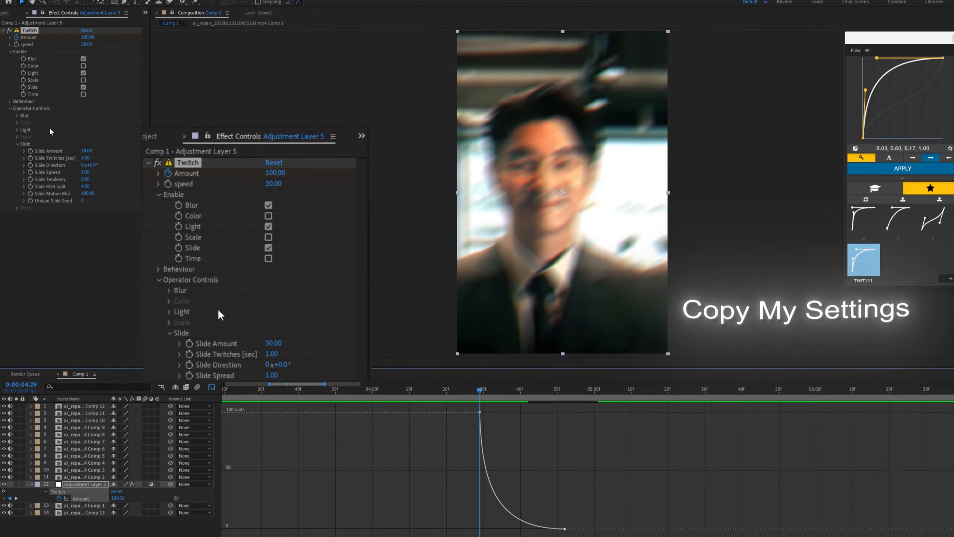
- Set Twitch's Slide Direction to 139°
click(89, 164)
text(13)
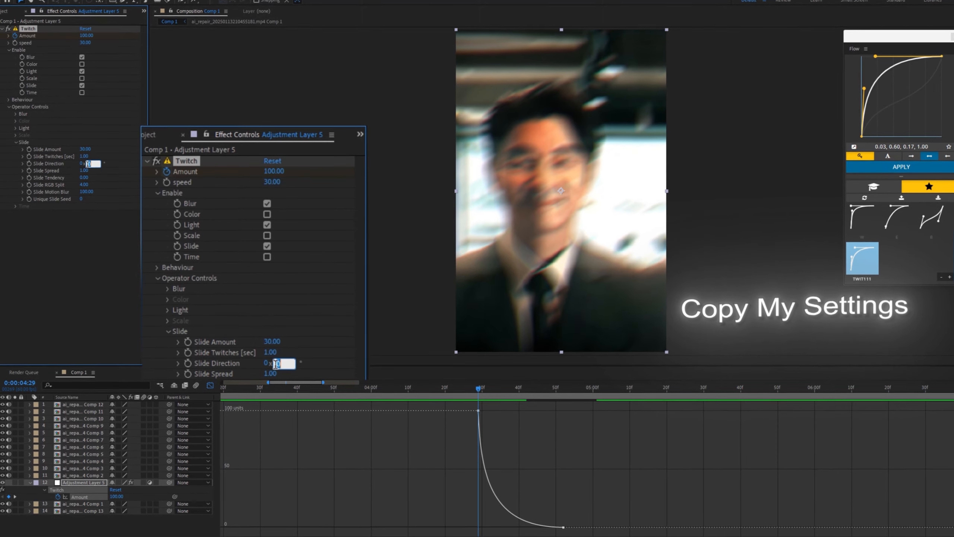
text(9)
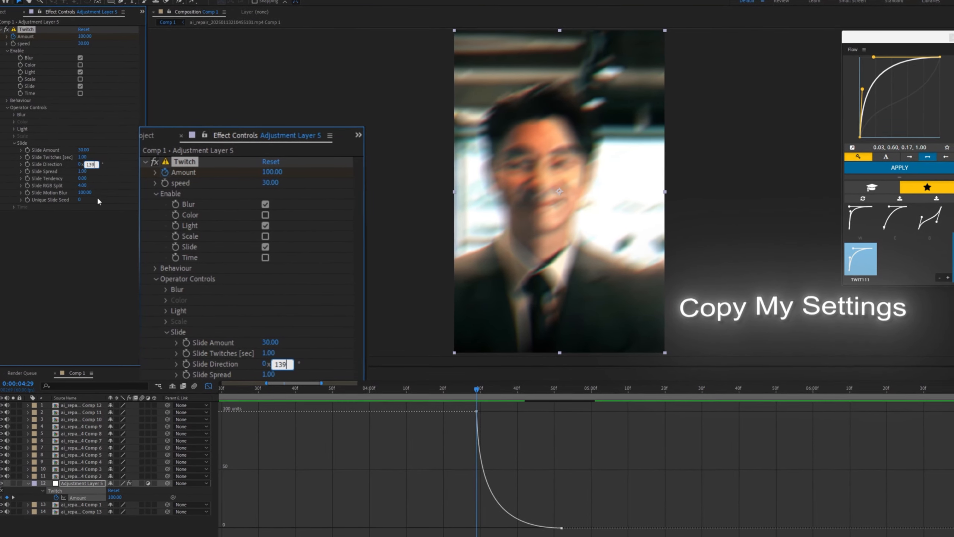
click(108, 239)
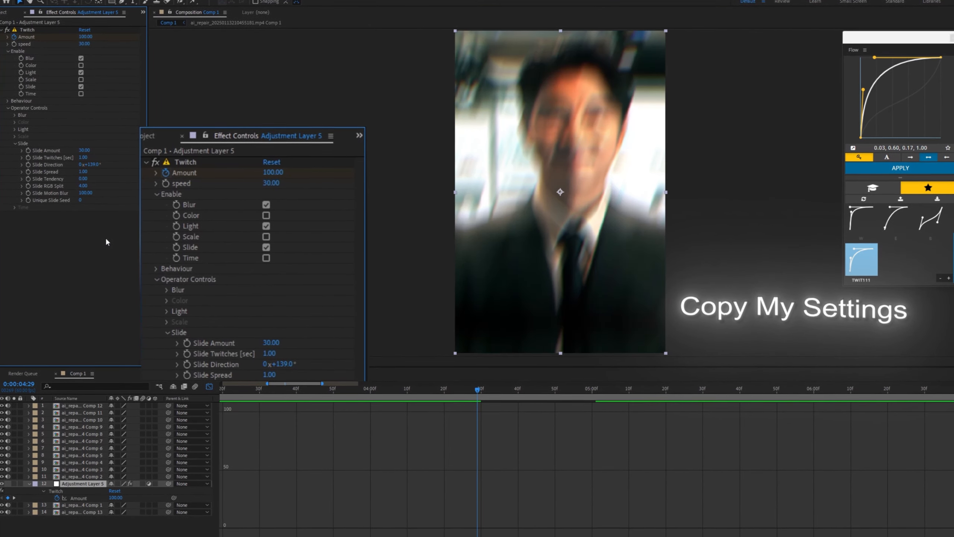
- Add the first Slide Direction keyframe at 139° shortly after the layer starts, and show the layer's keyframes outside the graph editor
key(space)
click(29, 165)
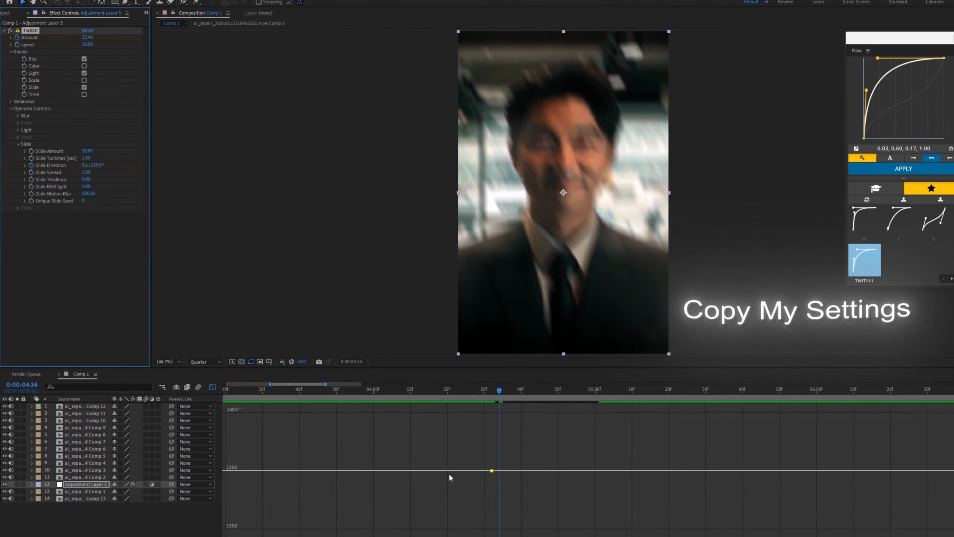
key(u)
key(u)
click(472, 427)
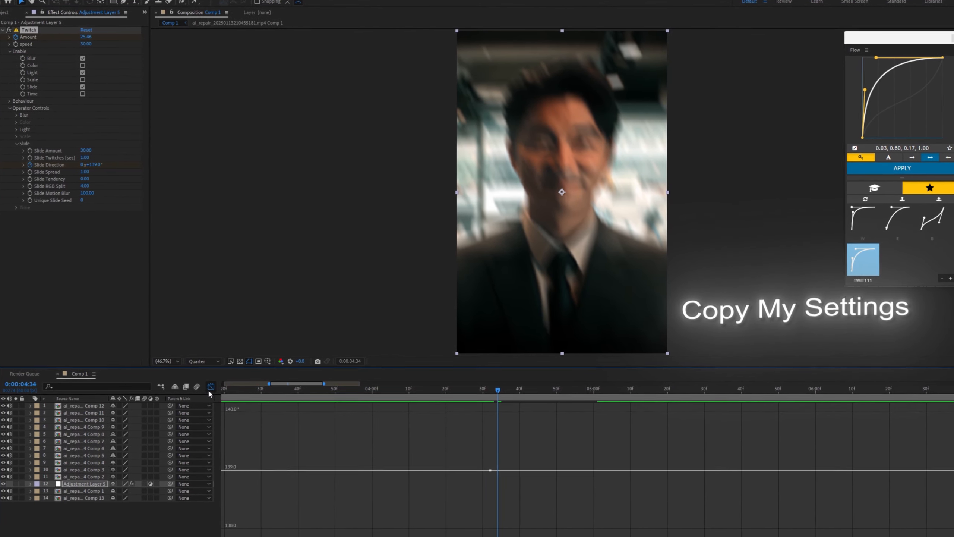
click(210, 386)
key(u)
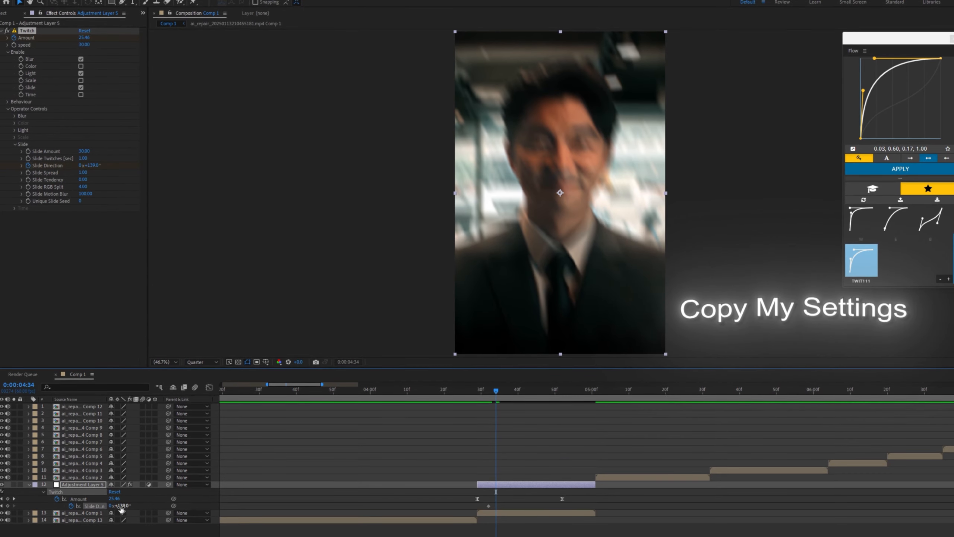
- Hold Slide Direction with a keyframe at 0:00:04:34, and set it to -9° at 0:00:04:36
click(8, 496)
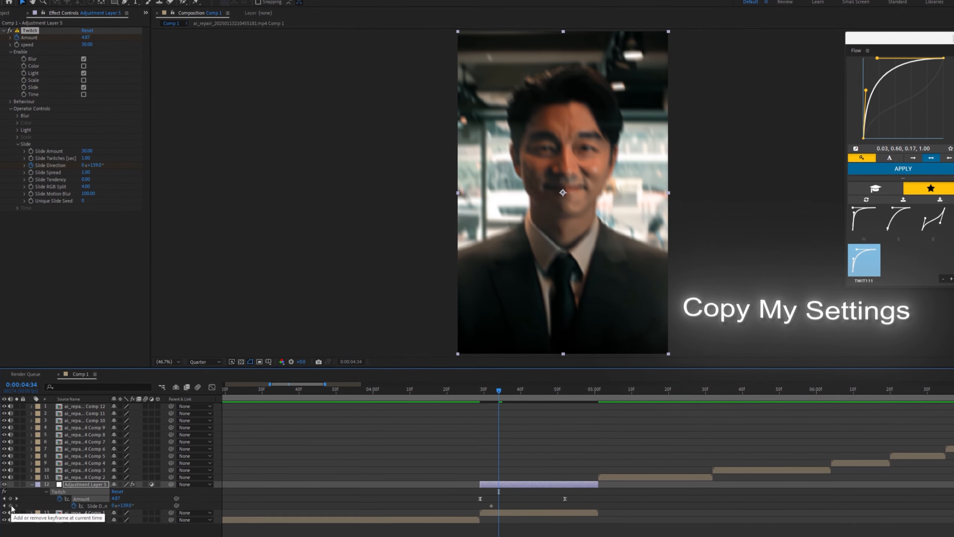
key(ctrl+z)
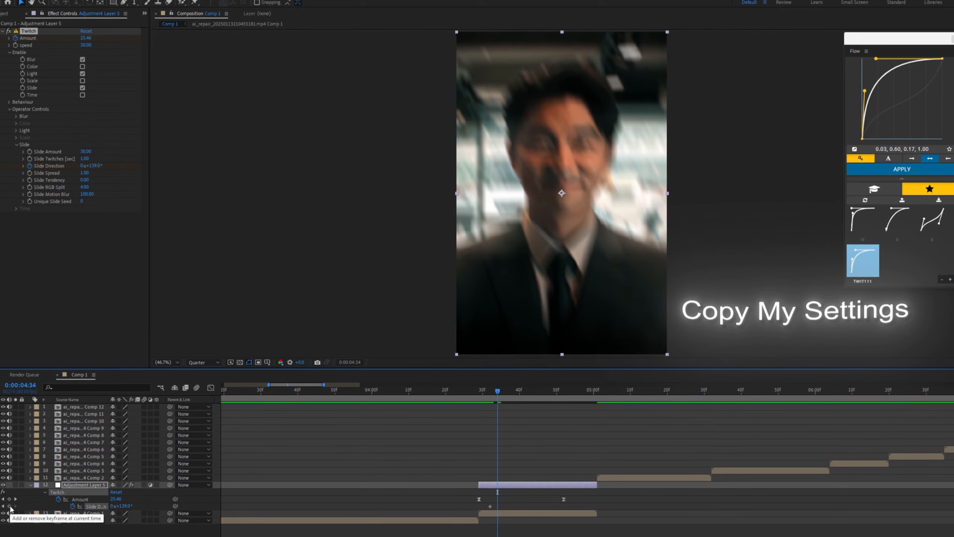
key(Page_Down)
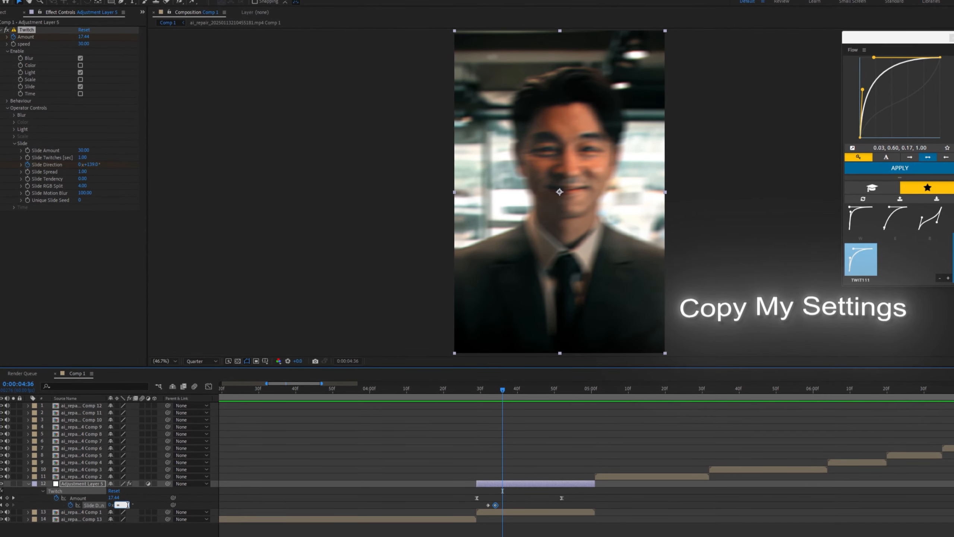
key(BackSpace)
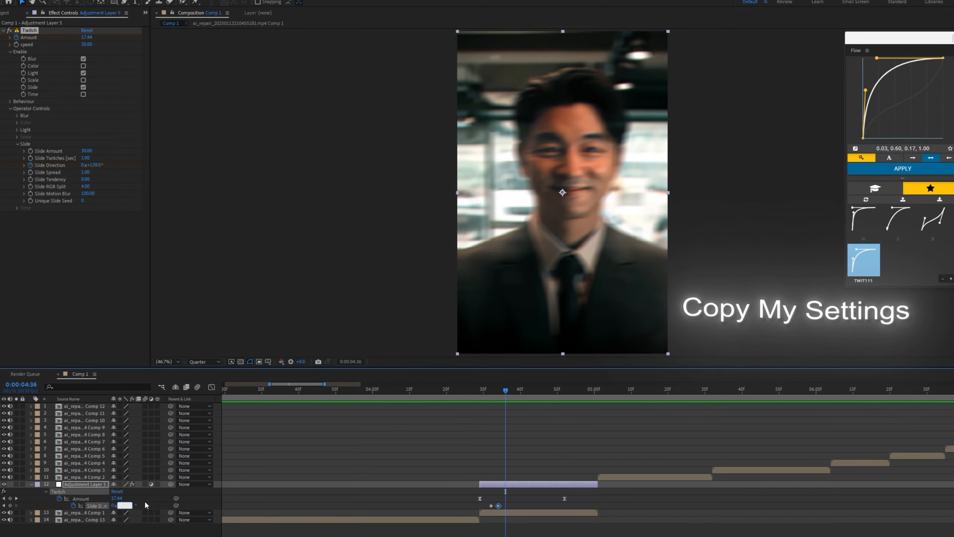
text(9)
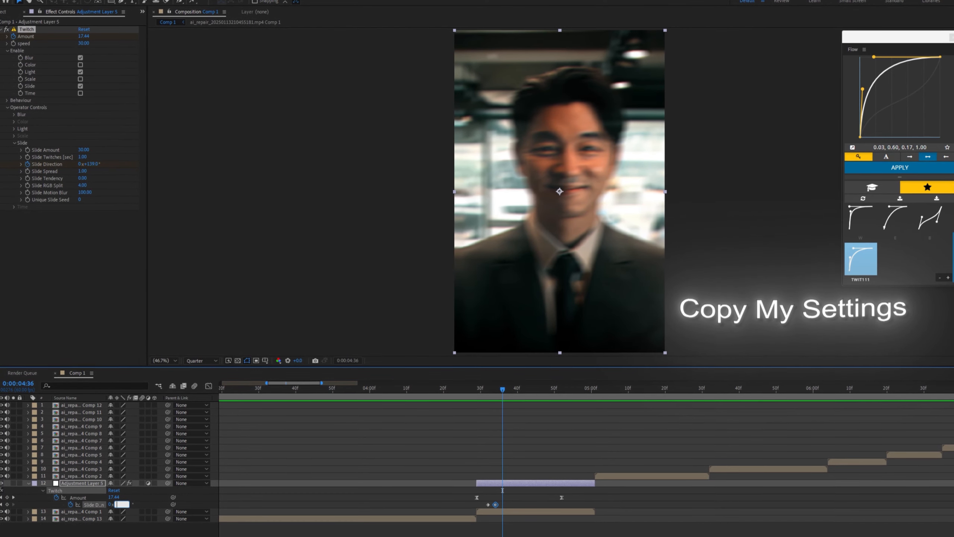
text(-9)
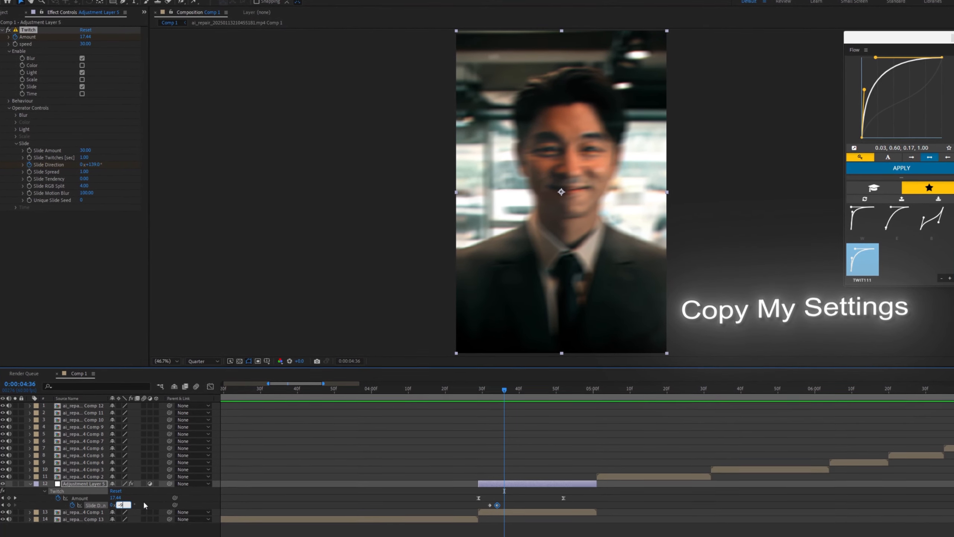
click(151, 496)
- Set Slide Direction to 47° at 0:00:04:38 to add another keyframe
key(Page_Down)
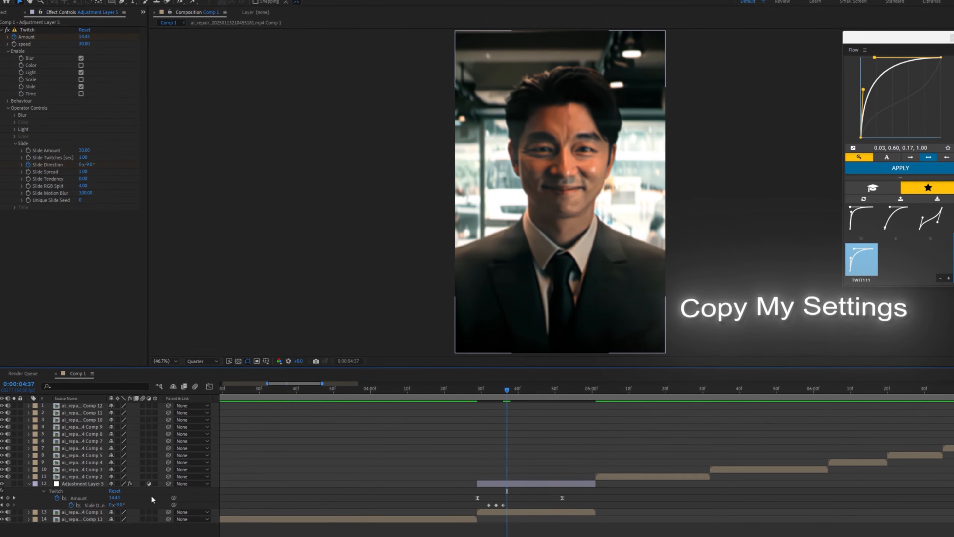
key(Page_Down)
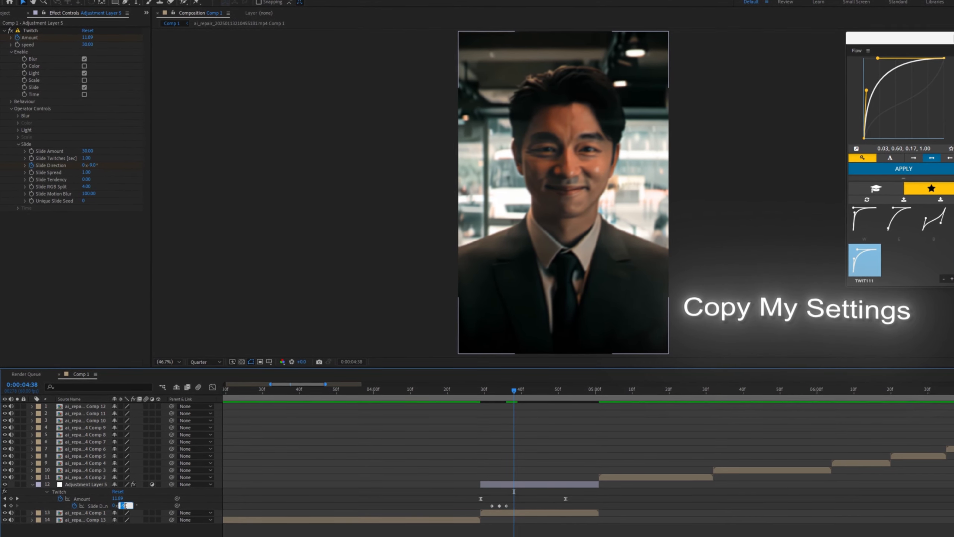
text(47)
click(139, 500)
- Set Slide Direction to 0° at 0:00:04:39 as the closing keyframe
key(Page_Down)
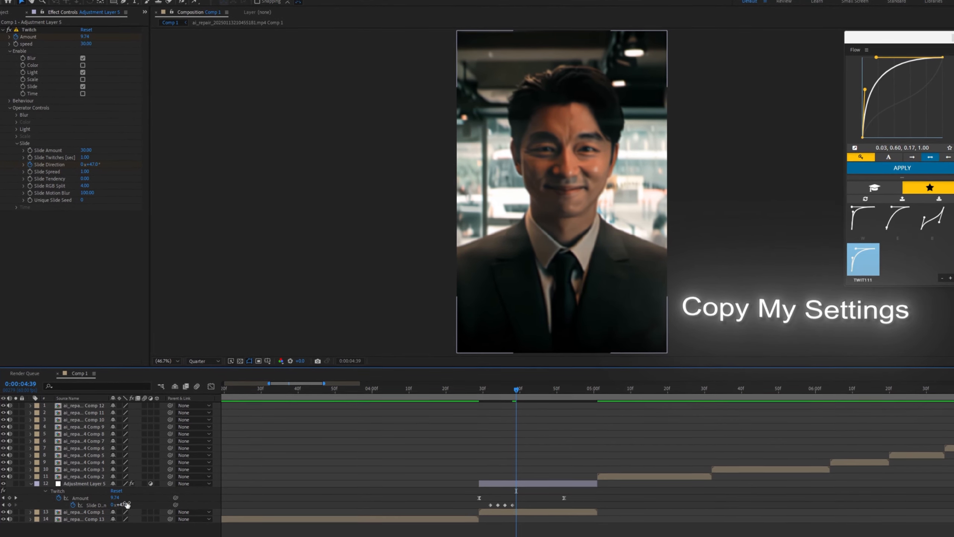
key(Page_Down)
key(Page_Up)
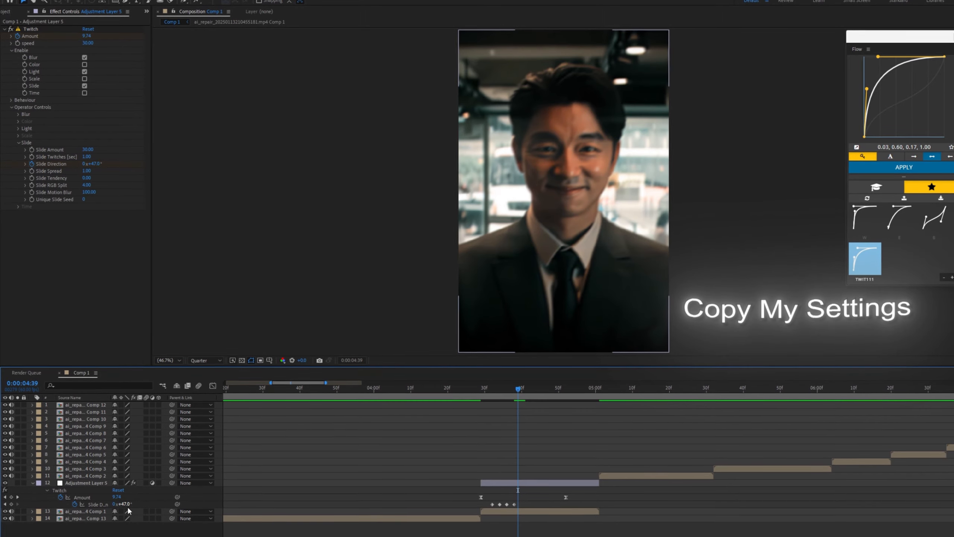
click(126, 507)
text(0)
click(163, 503)
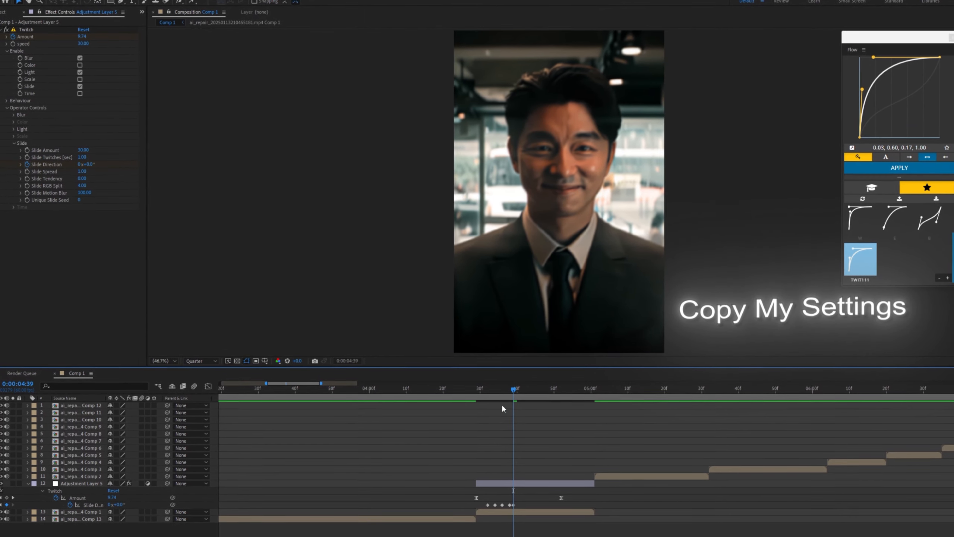
- Preview the twitch animation from 0:00:04:08, and return the playhead to the adjustment layer's start at 0:00:04:29
drag(483, 389, 402, 394)
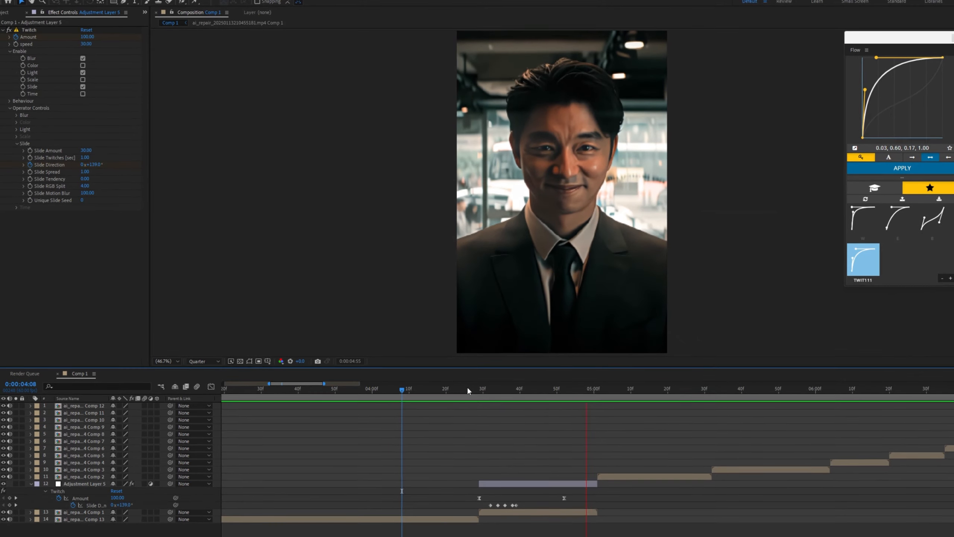
mouse_move(468, 391)
mouse_down()
mouse_move(536, 402)
mouse_move(480, 403)
mouse_up()
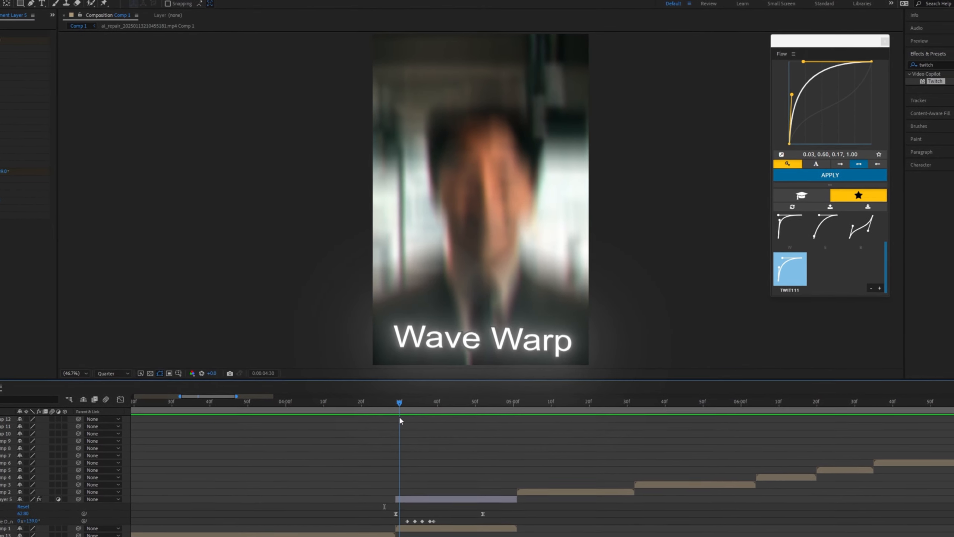
drag(399, 418, 396, 406)
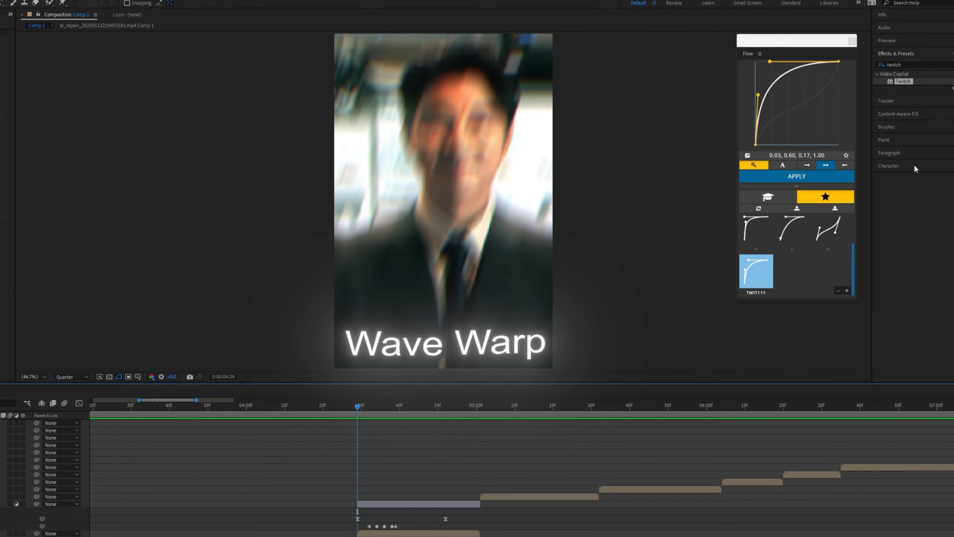
- Find the Wave Warp effect and apply it to the adjustment layer below Twitch
double_click(901, 65)
text(wave w)
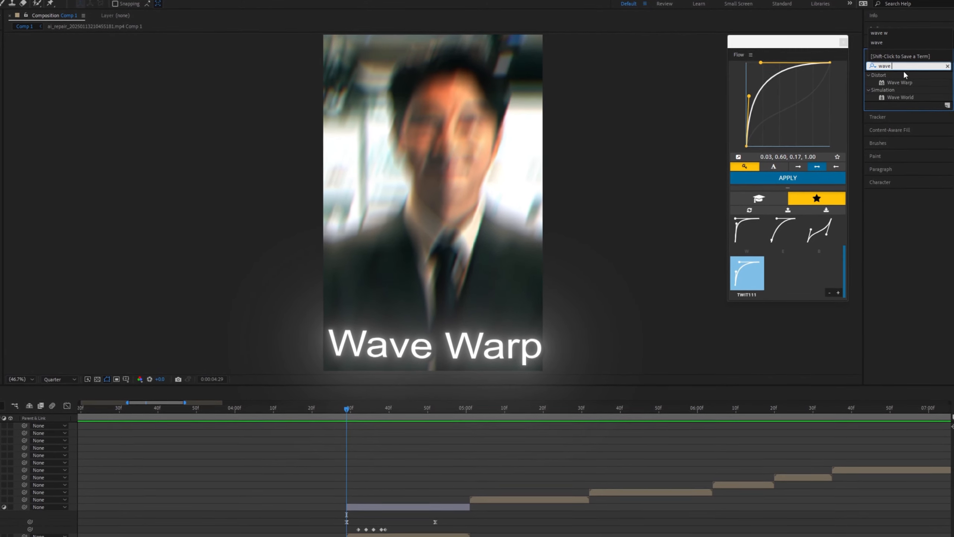
drag(905, 83, 22, 222)
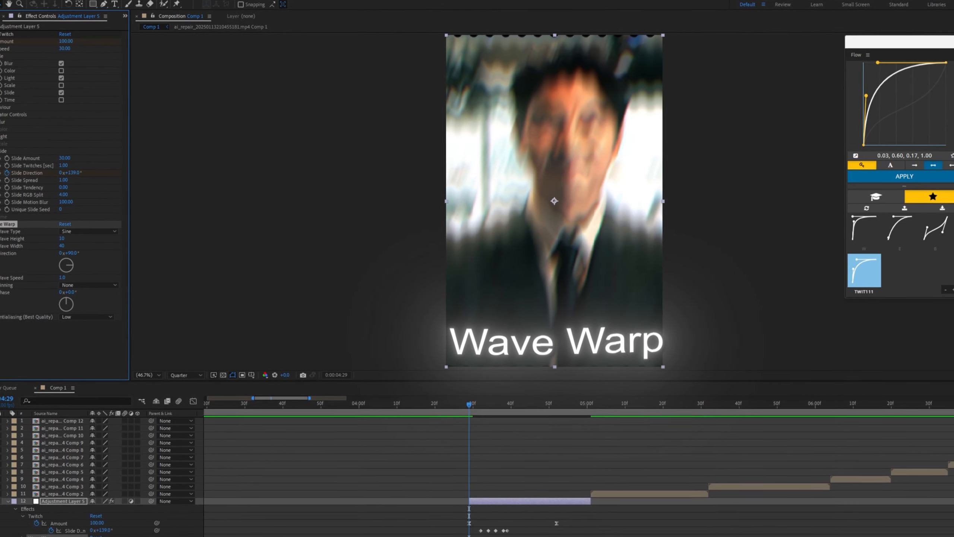
- Collapse the Twitch effect and set Wave Warp's wave type to Smooth Noise
click(2, 36)
click(93, 50)
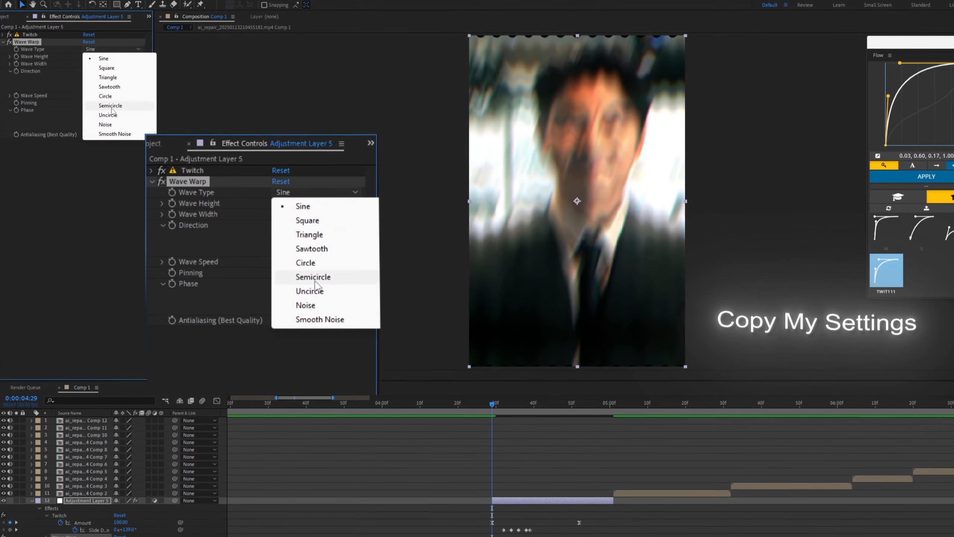
click(115, 135)
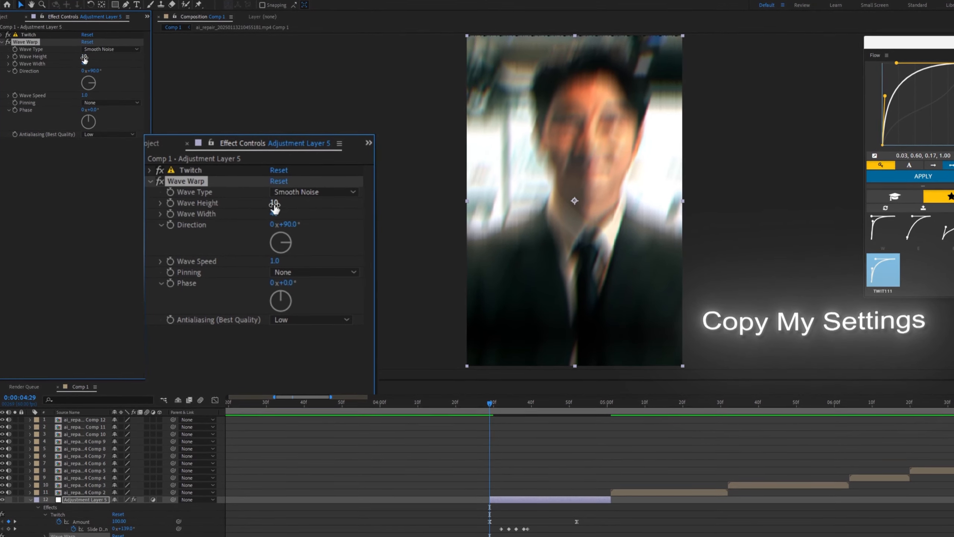
- Set Wave Warp's wave height to 1000, wave width to 100 and direction to 0°
click(277, 202)
text(1000)
click(275, 213)
text(100)
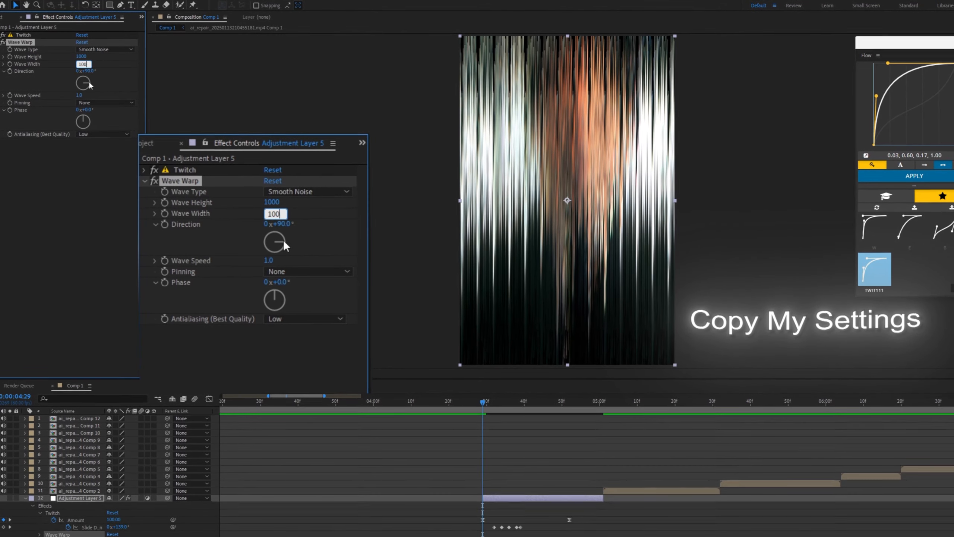
click(281, 224)
text(0)
- Set Wave Warp's wave speed to 5, pinning to All Edges and antialiasing to High
click(269, 260)
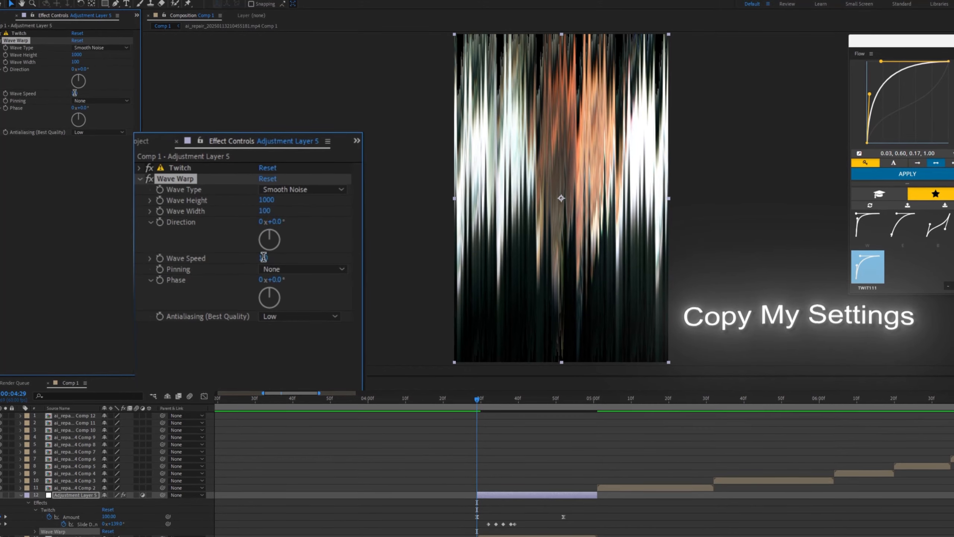
text(5)
click(281, 268)
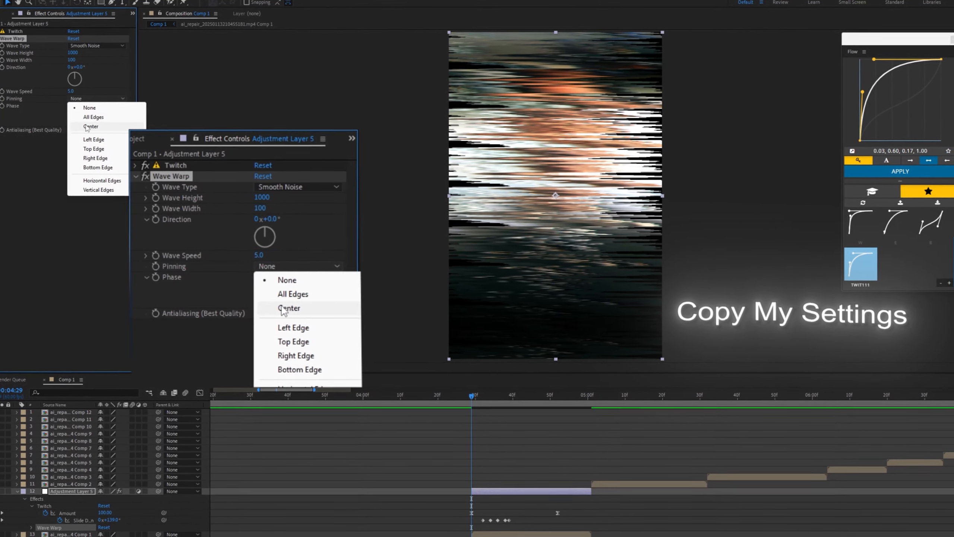
click(282, 294)
click(278, 312)
click(283, 355)
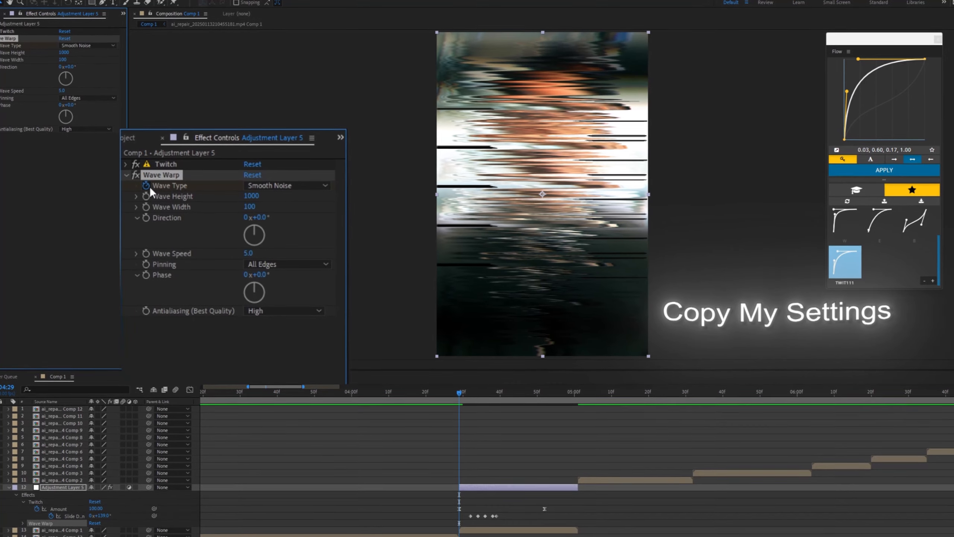
- Keyframe Wave Height from 1000 at 0:00:04:29 to 0 at 0:00:04:42
click(150, 197)
key(shift+Page_Down)
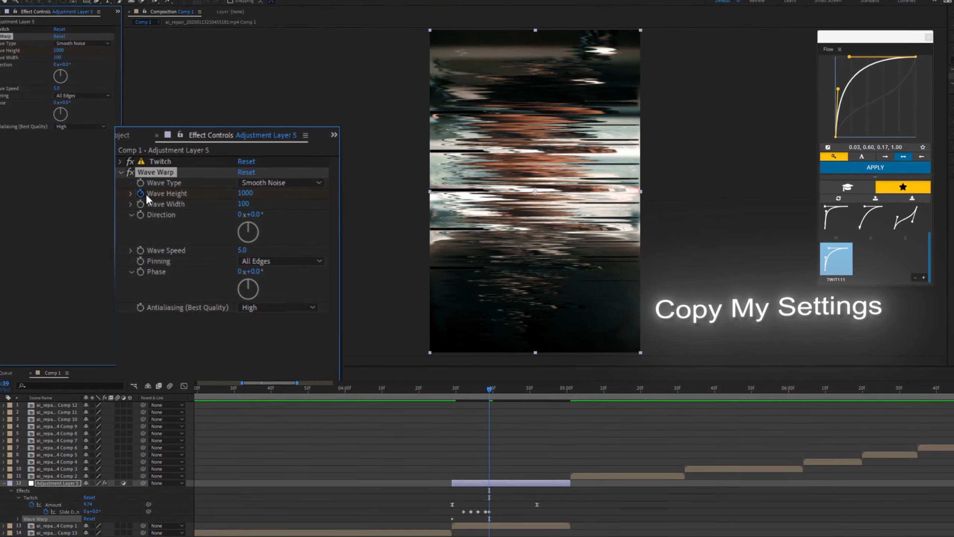
key(Page_Down)
key(Page_Down)
key(Page_Down)
click(249, 195)
text(0)
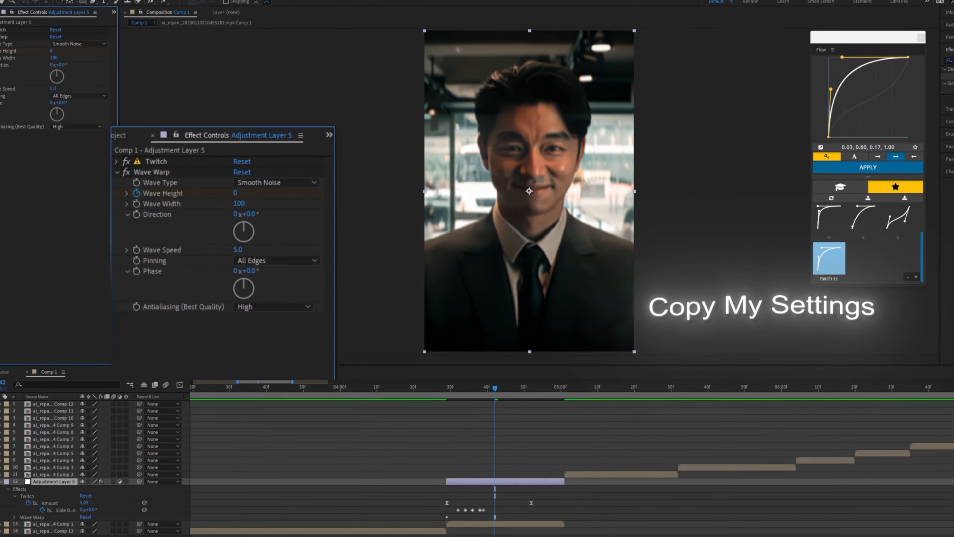
- Reveal the Wave Height keyframes and ease them with the Flow preset W (0.05, 0.79, 0.00, 1.00), showing their curve in the graph editor
text(u)
click(473, 479)
key(u)
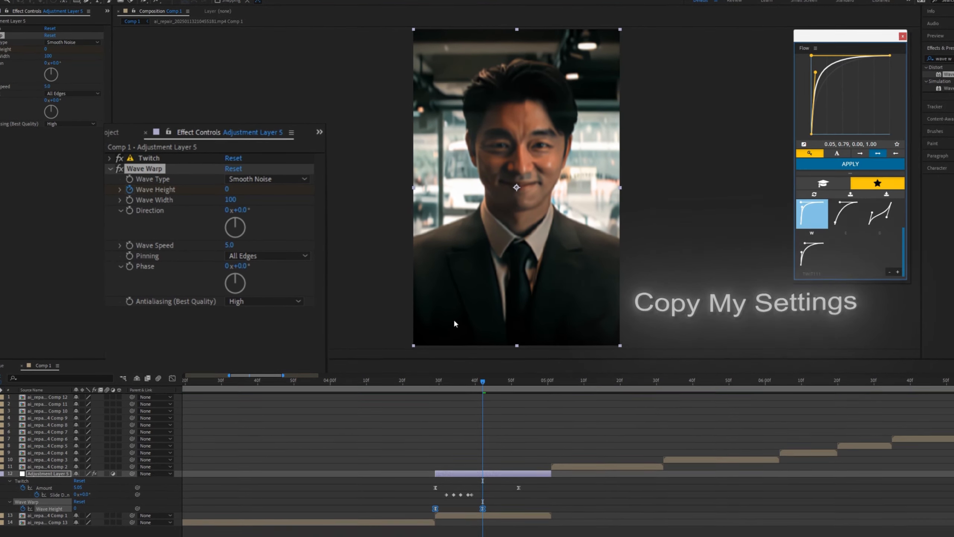
key(shift+F3)
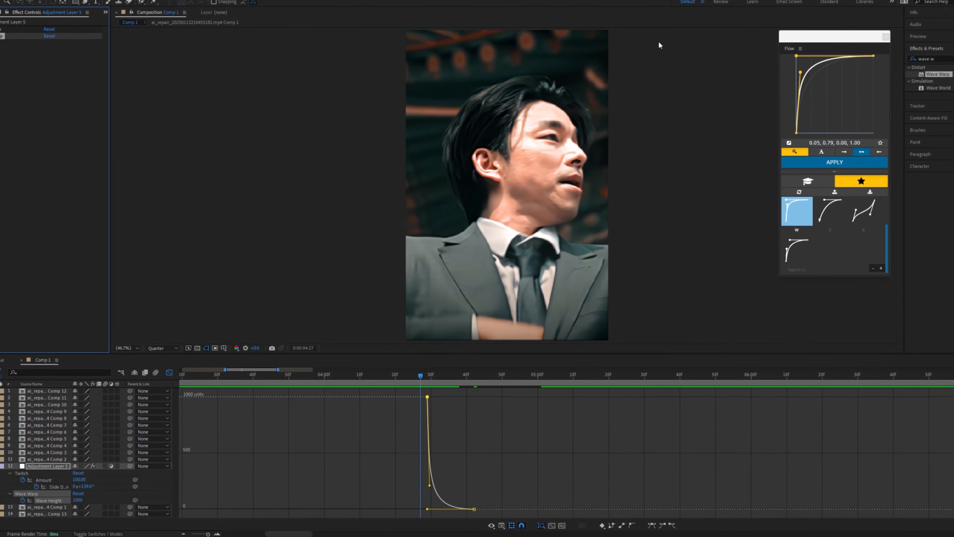
- Find the Exposure effect and apply it to the adjustment layer below Wave Warp
click(947, 61)
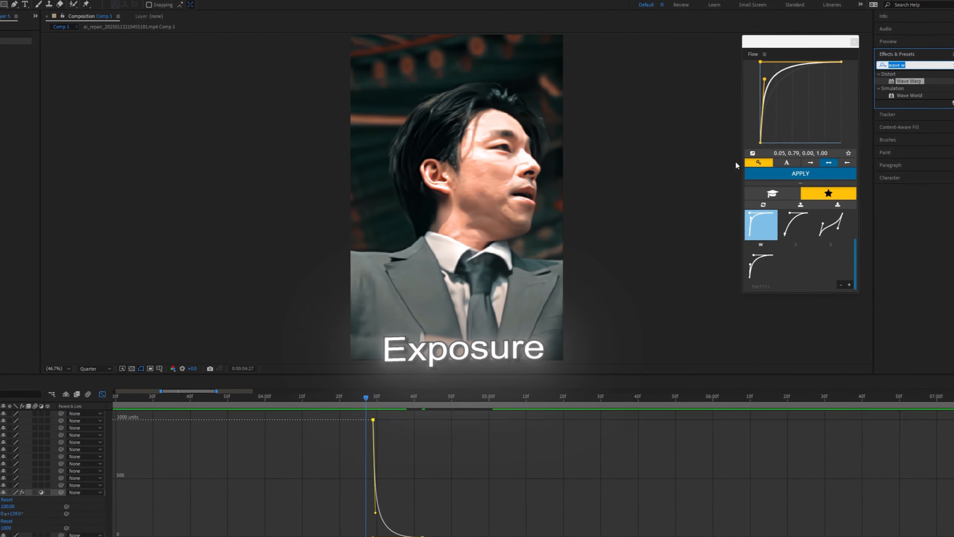
key(BackSpace)
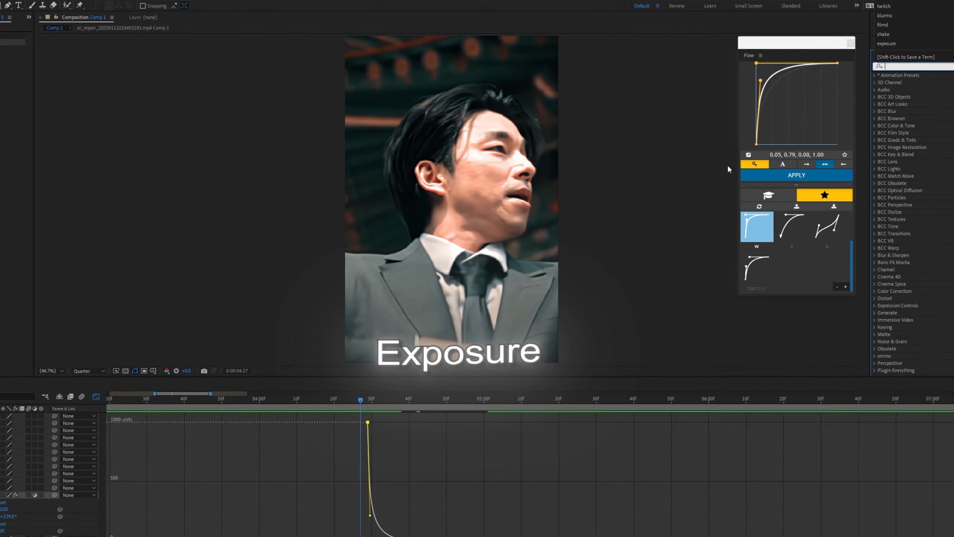
click(698, 188)
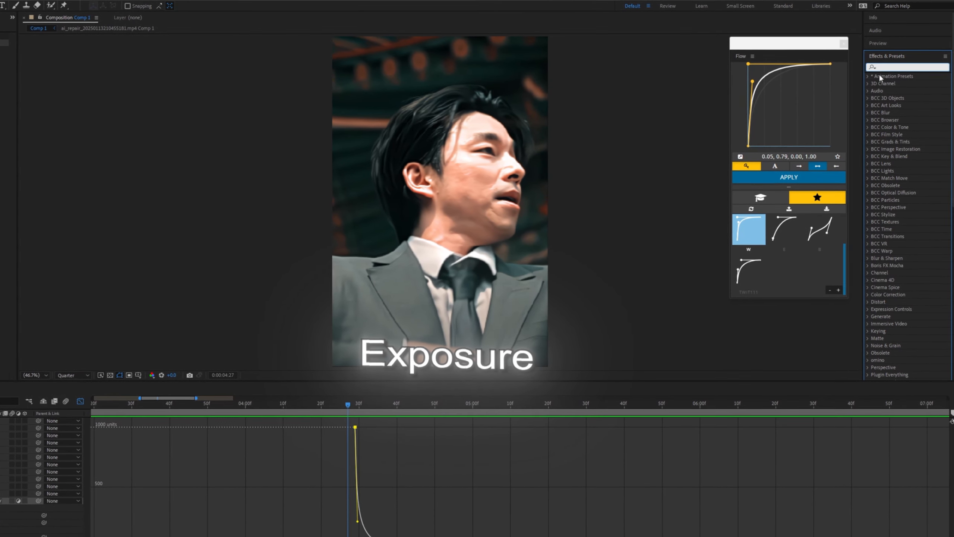
text(expo)
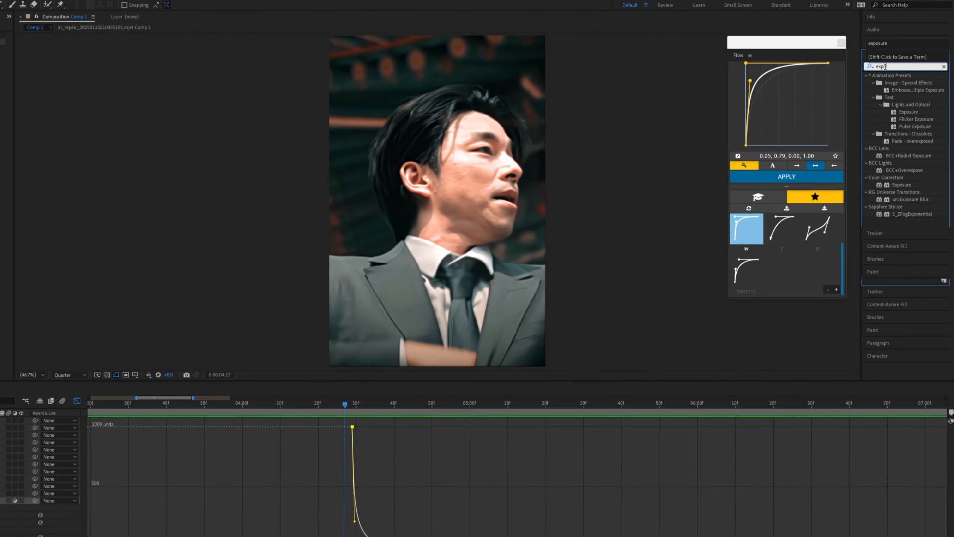
drag(902, 155, 53, 479)
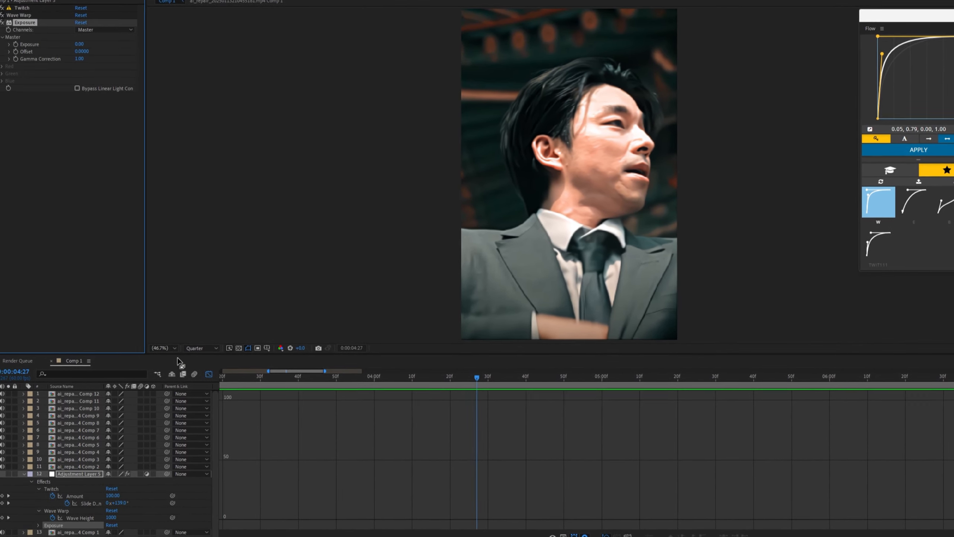
- Close the graph editor and keyframe the master Exposure at 1 at the adjustment layer's start, 0:00:04:29
click(214, 373)
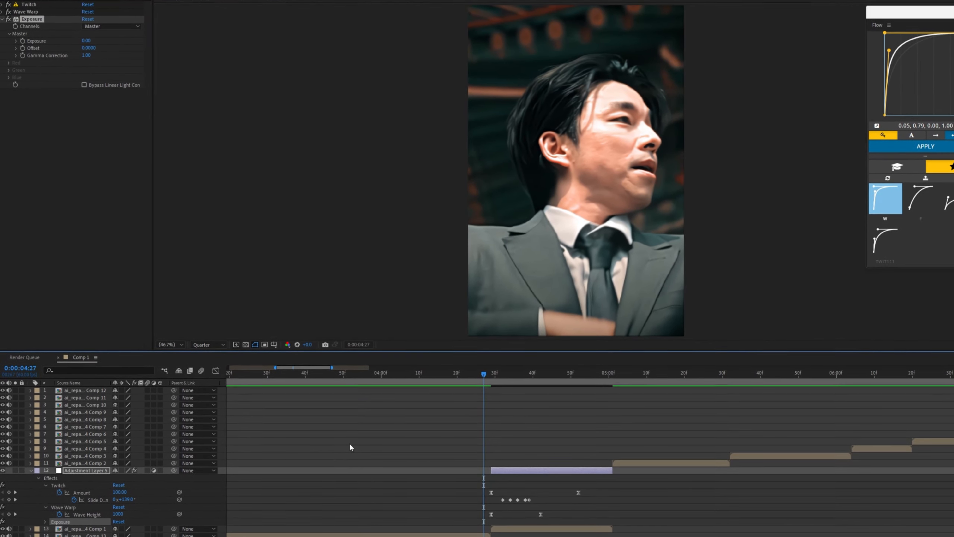
click(491, 376)
click(86, 41)
text(1)
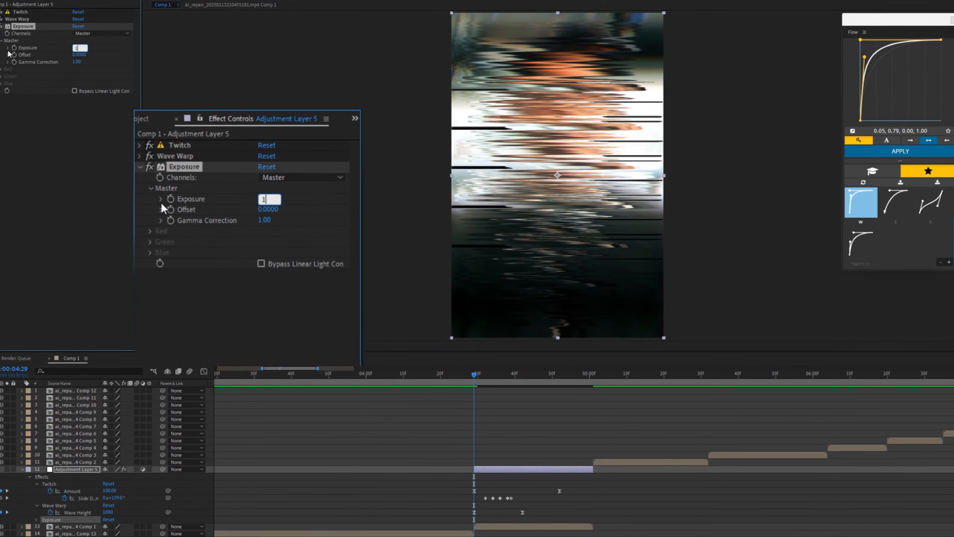
click(22, 42)
- Set the master Exposure to 0 at 0:00:04:54 as the closing keyframe
key(space)
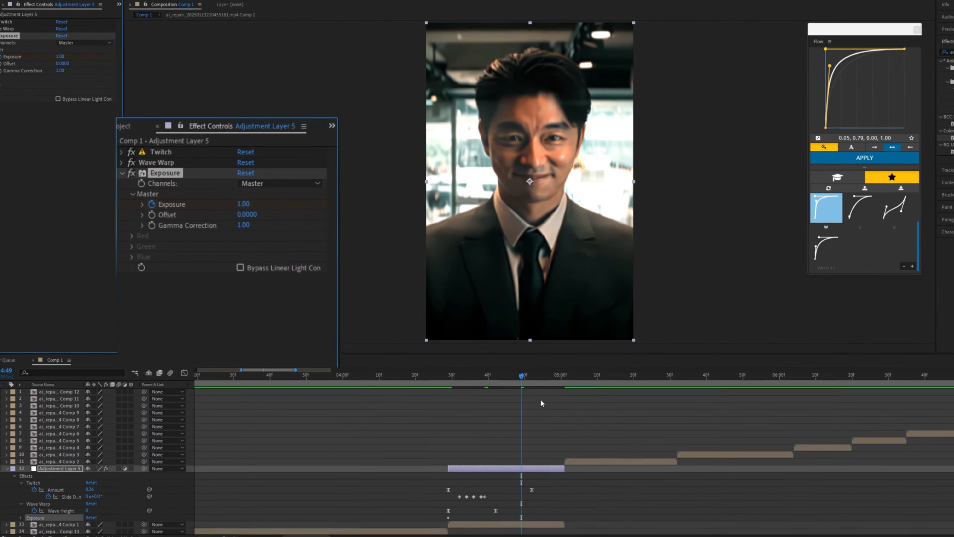
key(Page_Up)
key(Page_Up)
key(Page_Up)
key(Page_Up)
key(Page_Up)
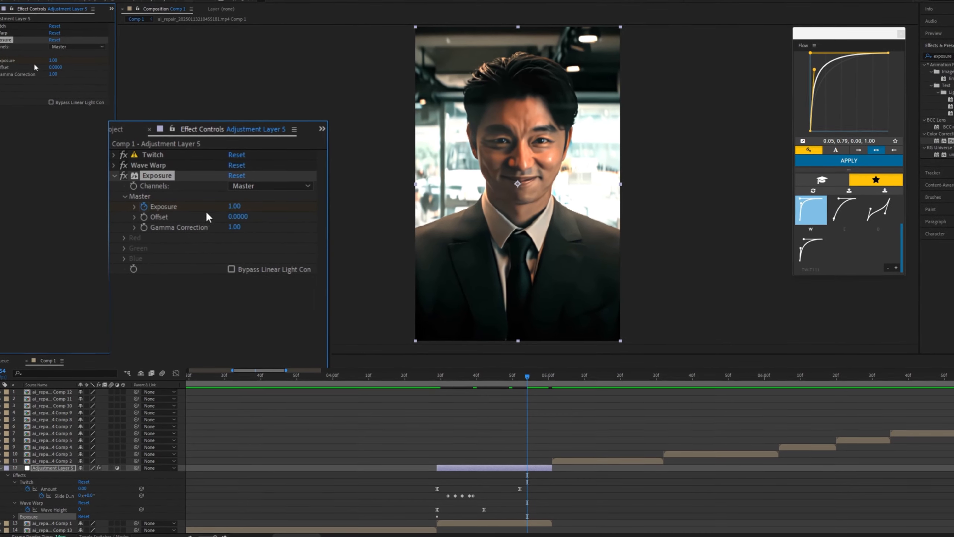
click(50, 62)
text(0)
- Easy-ease the Exposure keyframes, apply the Flow preset W (0.05, 0.79, 0.00, 1.00) to them, and check the fade in the preview
click(41, 250)
key(u)
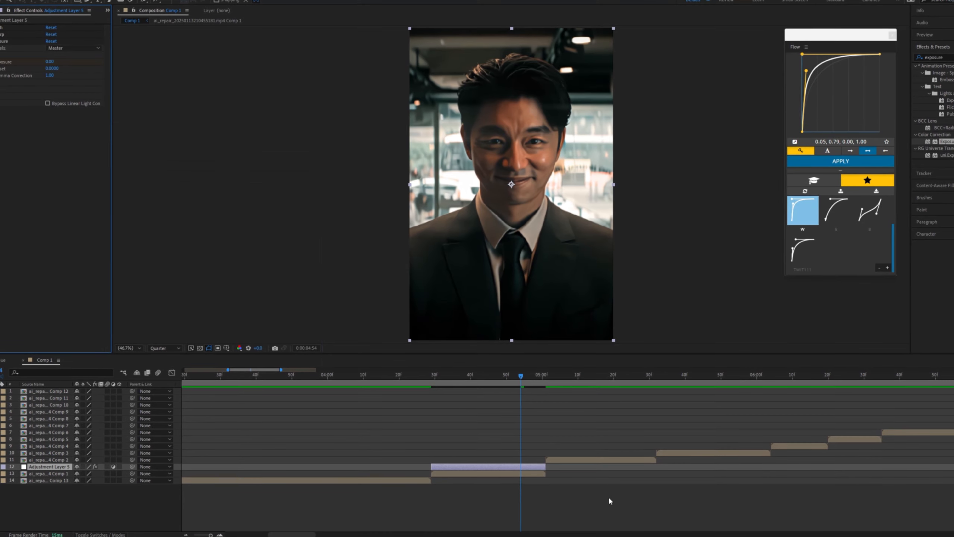
key(u)
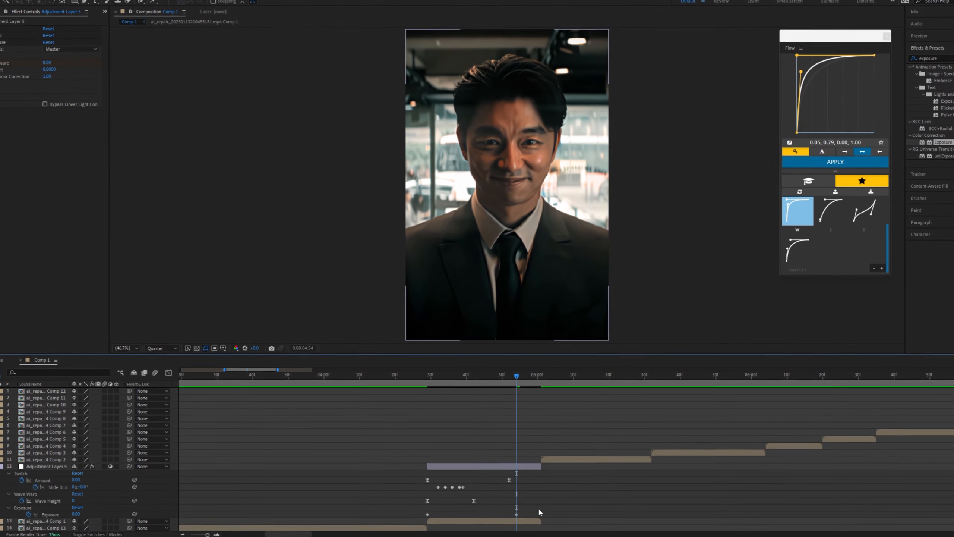
key(F9)
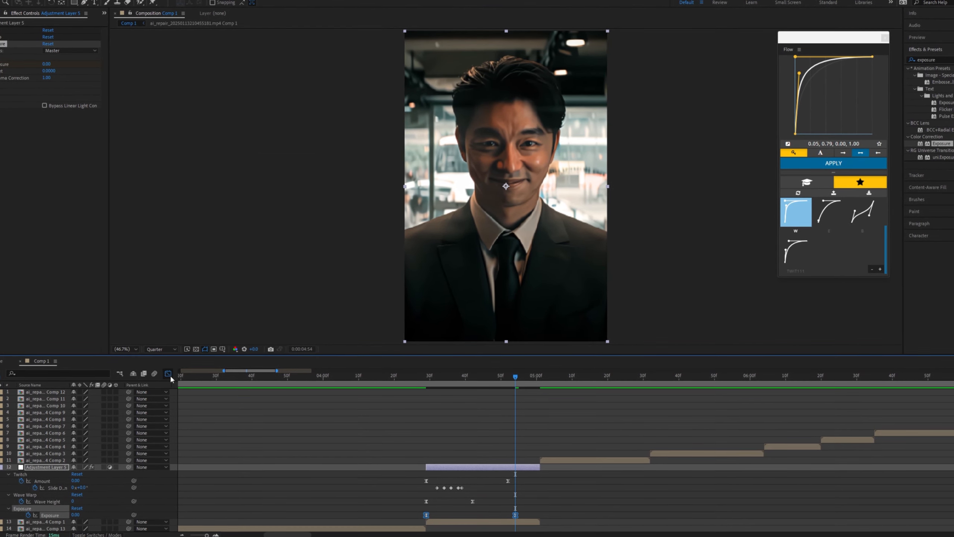
click(169, 374)
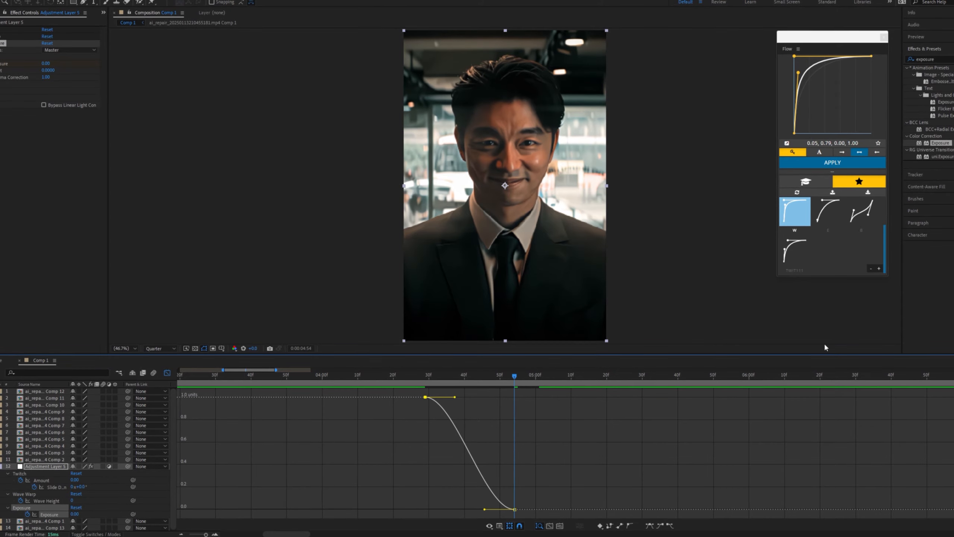
click(795, 220)
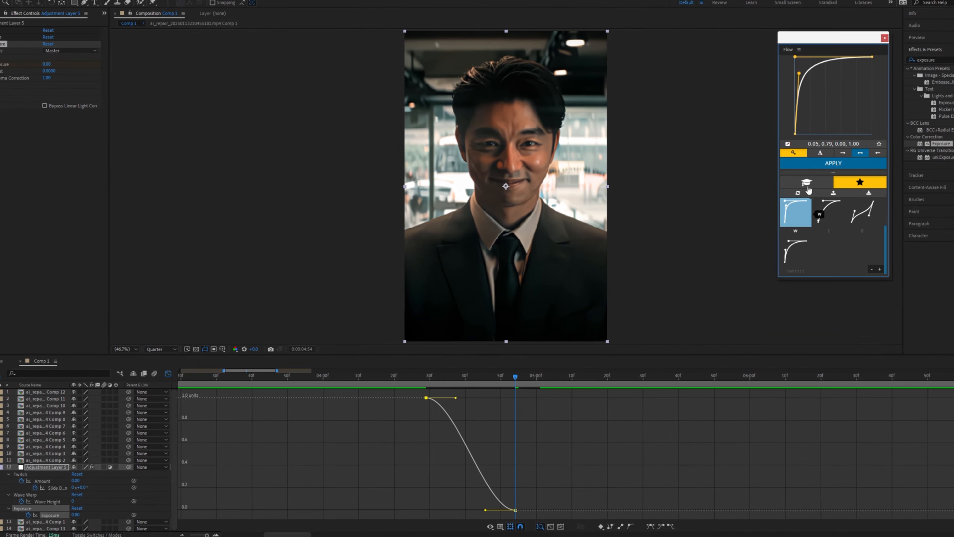
click(815, 163)
drag(408, 383, 473, 390)
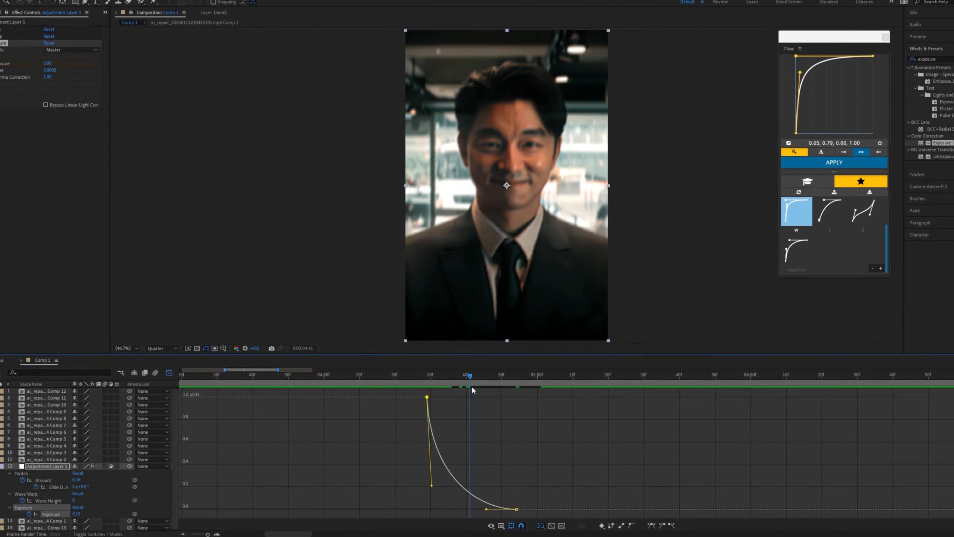
click(168, 372)
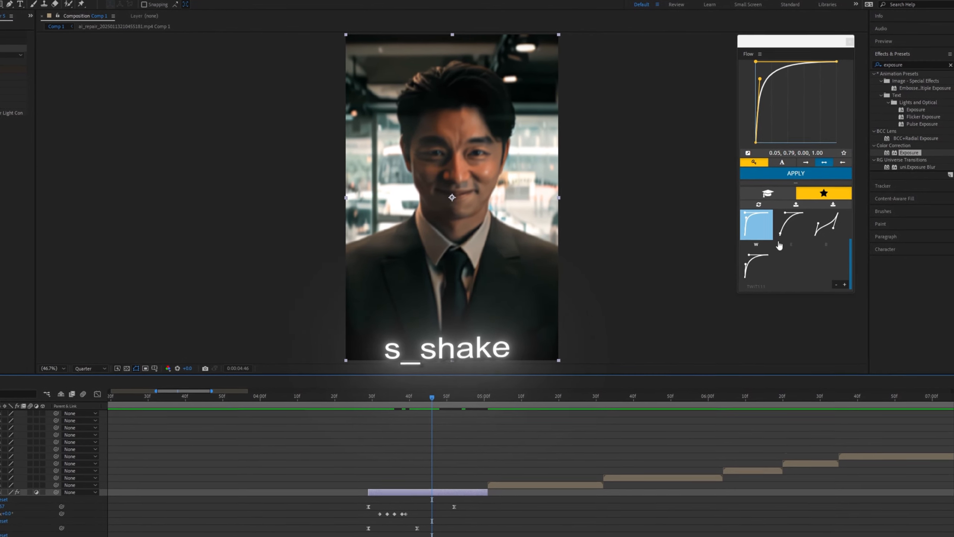
- Find and apply S_Shake to the adjustment layer, with amplitude 0.123 and frequency 4
text(shake)
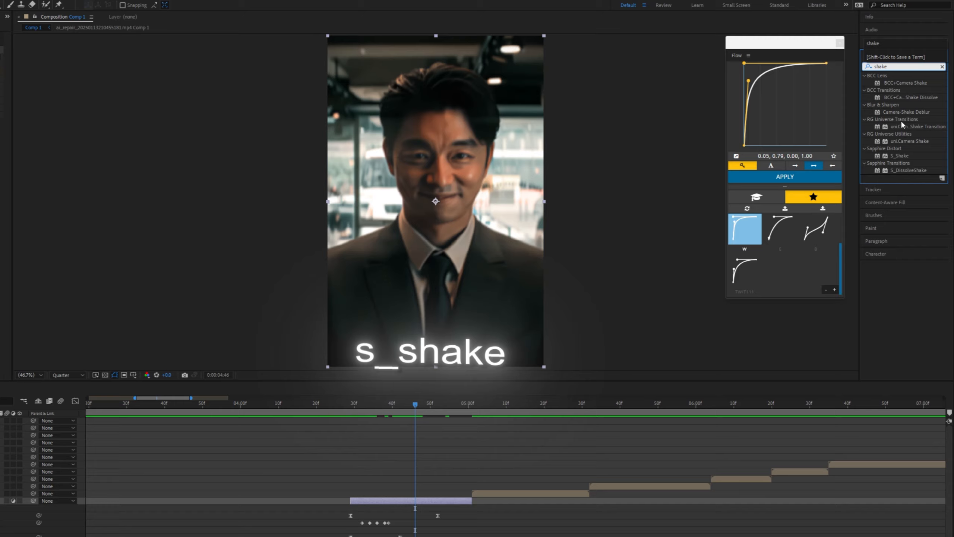
double_click(899, 155)
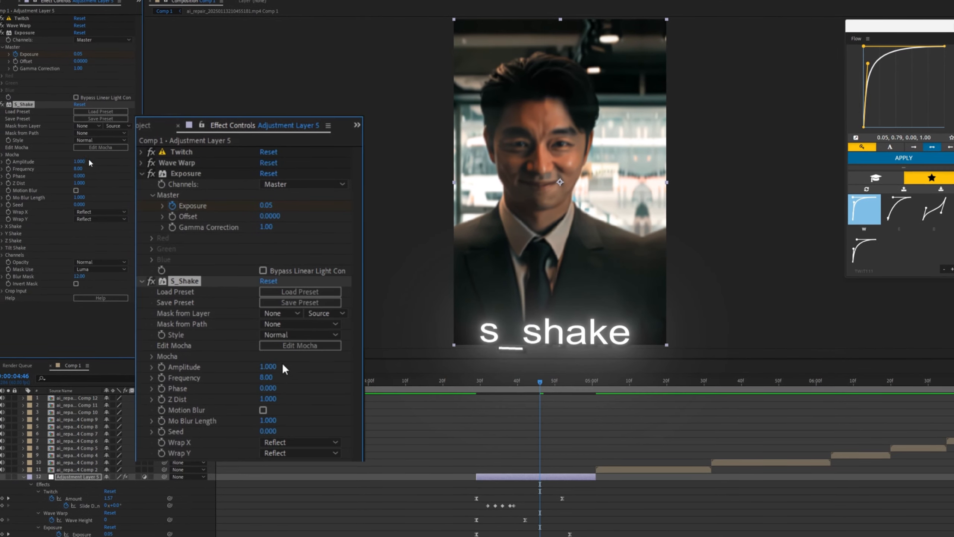
click(82, 162)
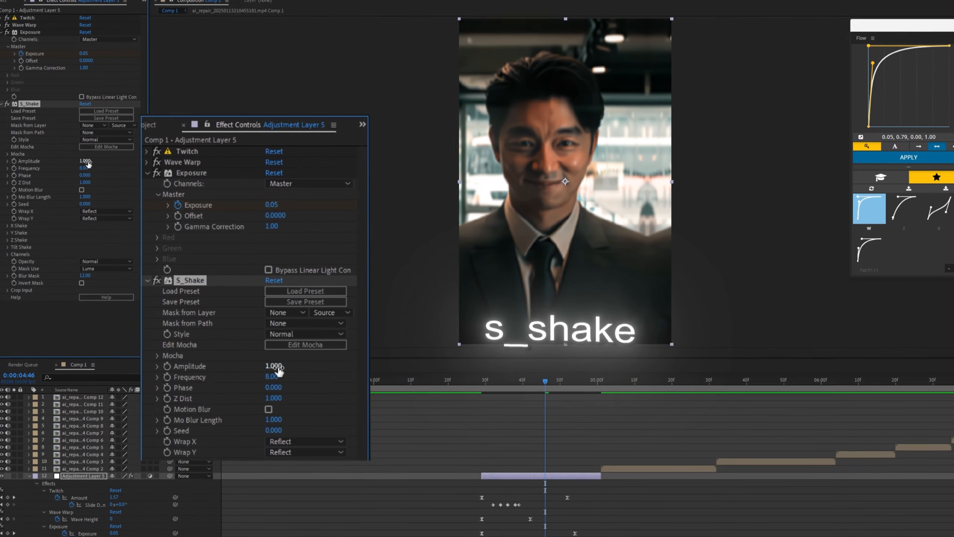
text(0.123)
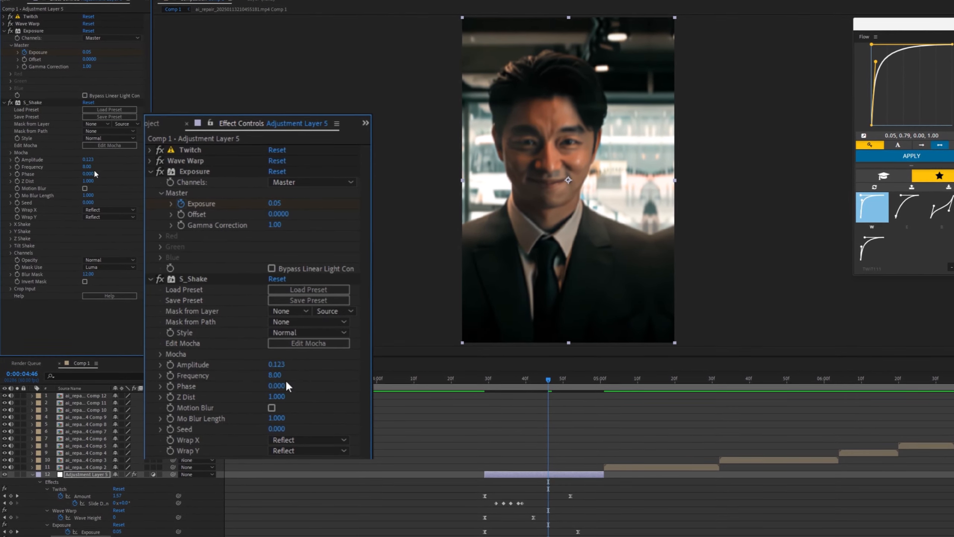
click(85, 167)
text(4)
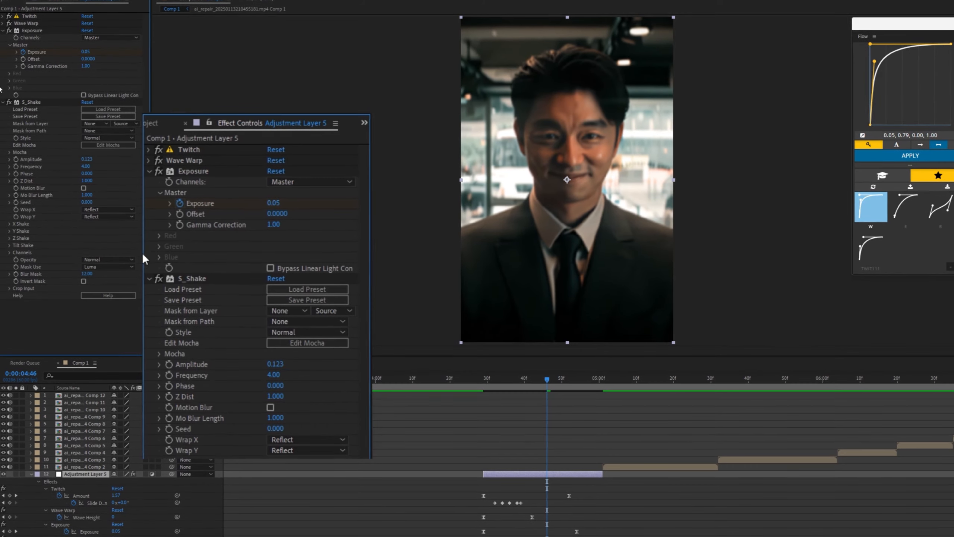
- Find and apply S_FilmDamage below S_Shake, set its Grain Amp to 0, and collapse its settings
key(ctrl+a)
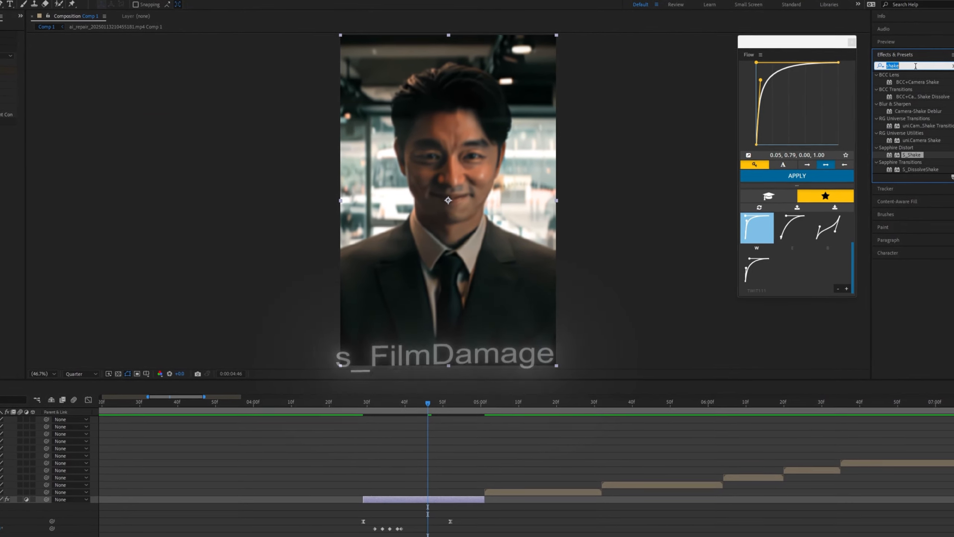
text(filmd)
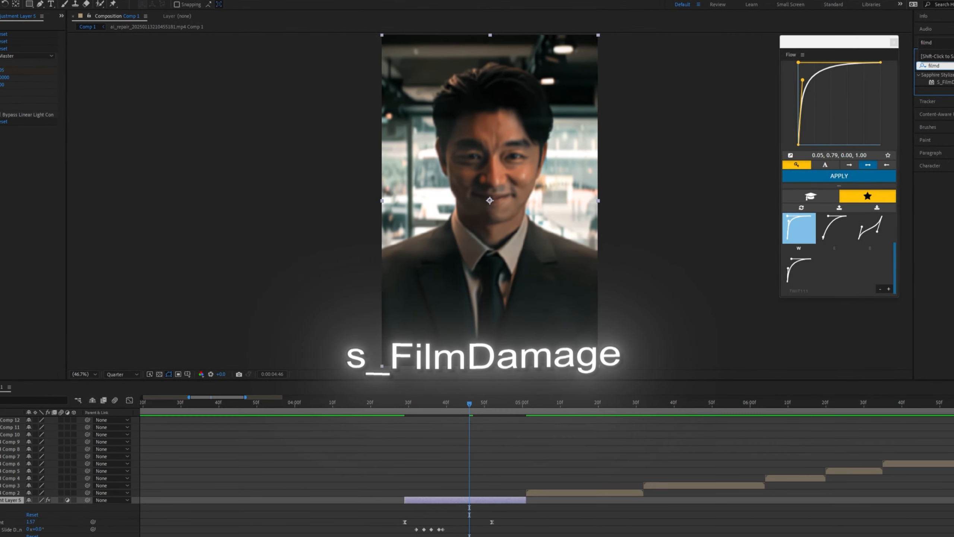
drag(899, 83, 16, 183)
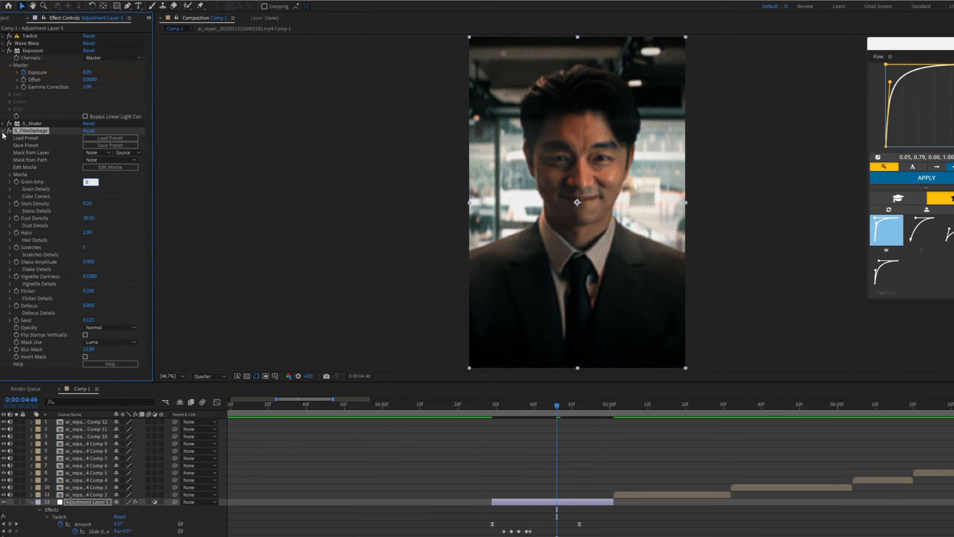
click(3, 131)
- Find and apply S_BlurMoCurves below S_FilmDamage, and keyframe its Z Dist at 1 at 0:00:04:29
click(939, 65)
text(bl)
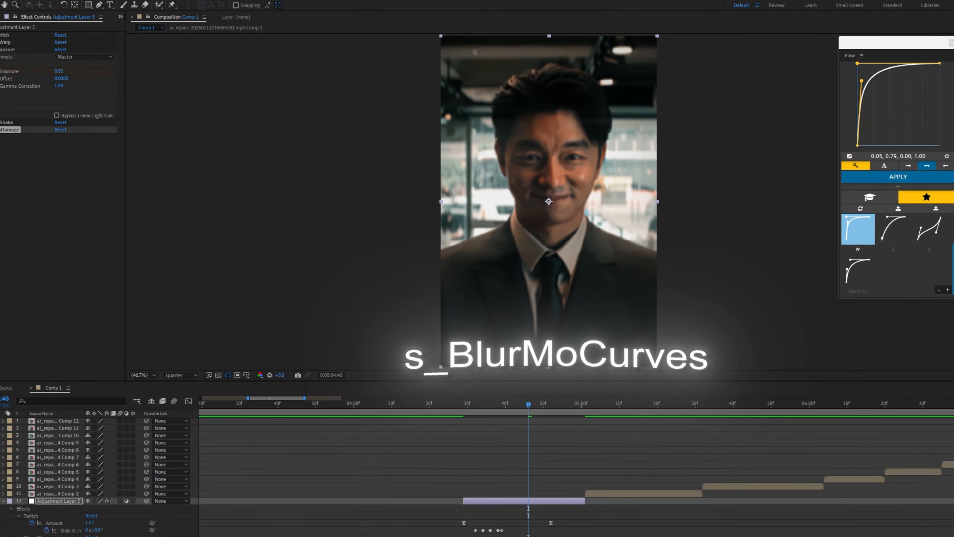
drag(951, 113, 31, 167)
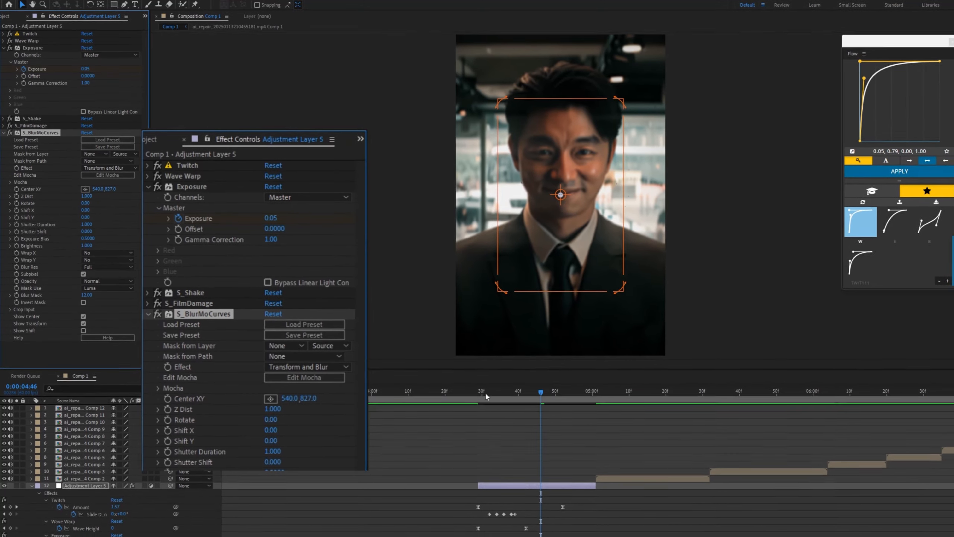
click(481, 394)
drag(474, 390, 471, 391)
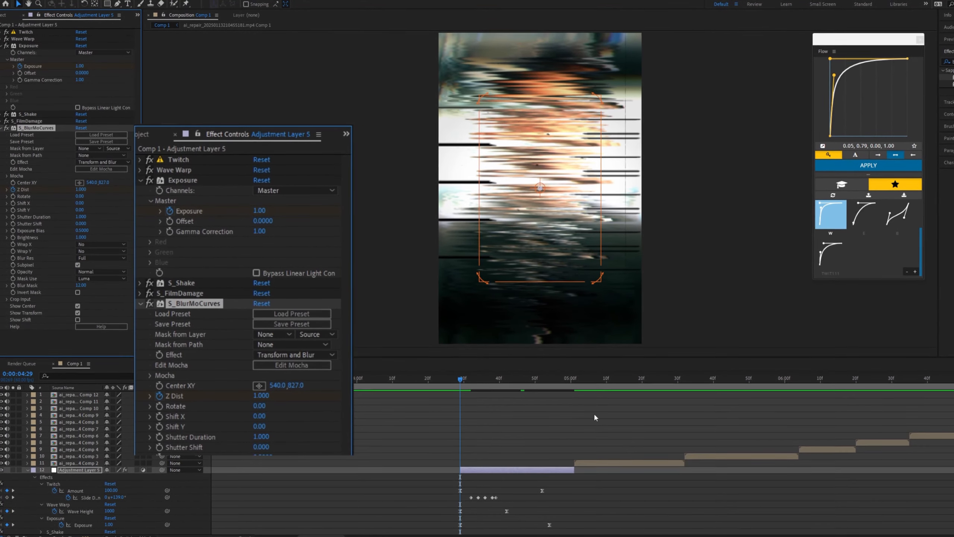
- Set the S_BlurMoCurves Z Dist to 0.800 at 0:00:05:01, reveal the layer's keyframes and easy-ease both Z Dist keyframes
click(568, 380)
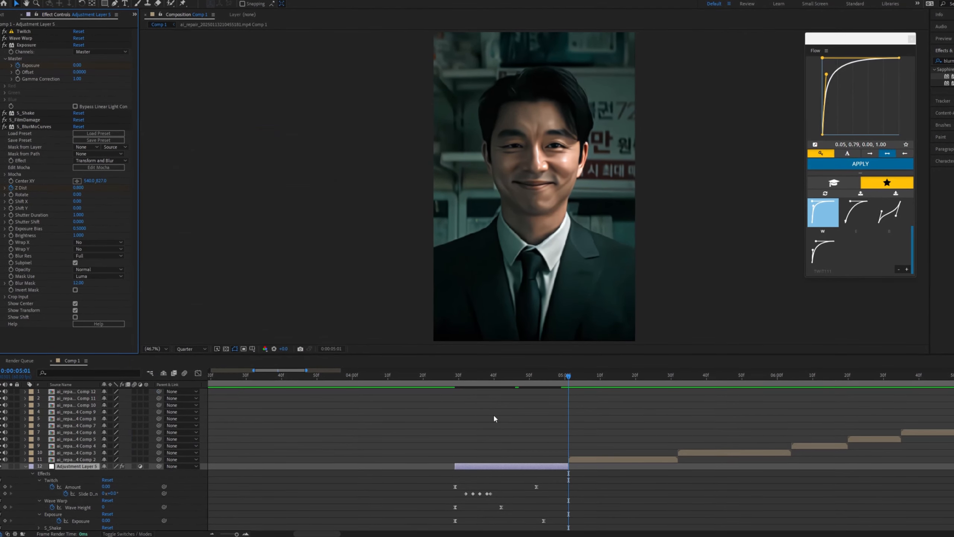
click(543, 466)
key(u)
key(u)
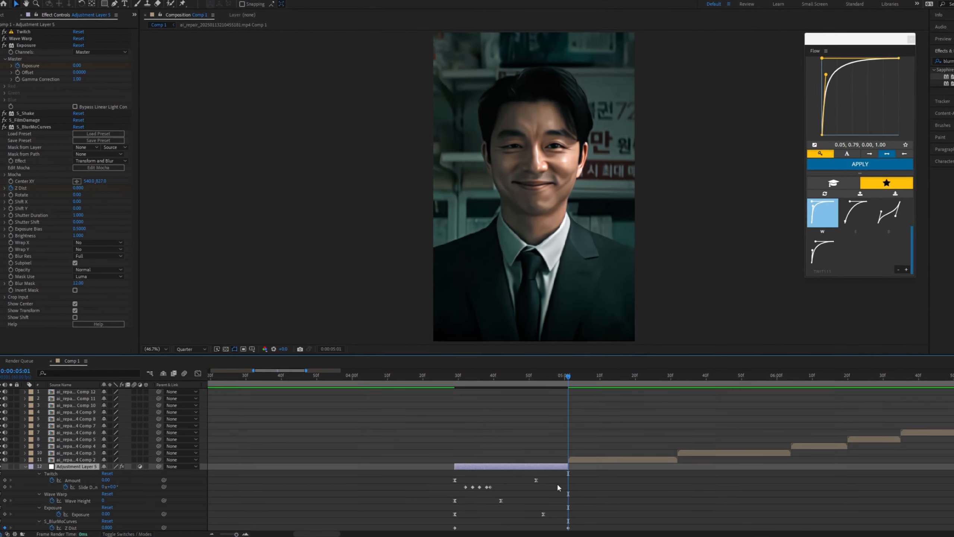
scroll(578, 484, down, 1)
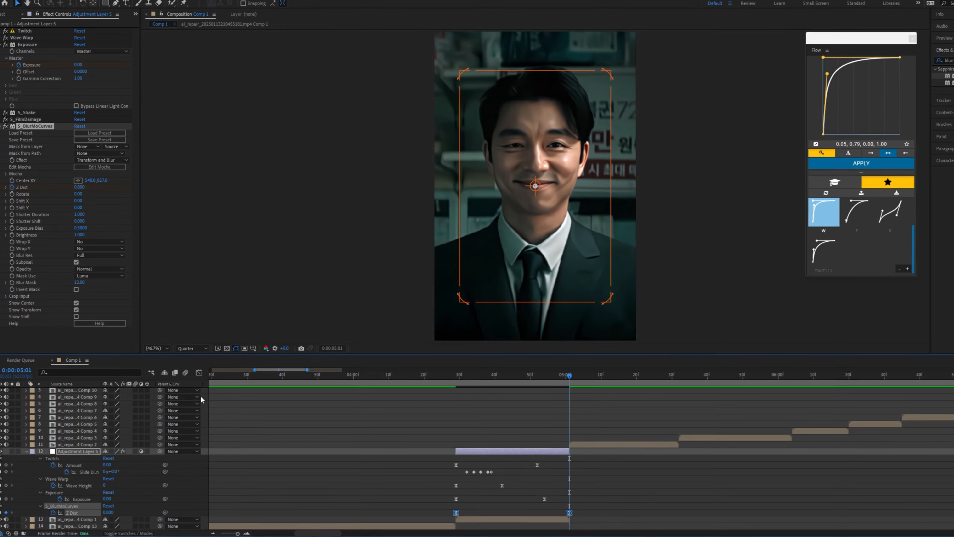
- Apply the Flow preset B (0.14, 0.54, 0.79, 0.33) to both Z Dist keyframes in the graph editor
click(199, 373)
mouse_move(423, 461)
mouse_down()
mouse_move(509, 384)
mouse_move(500, 397)
mouse_up()
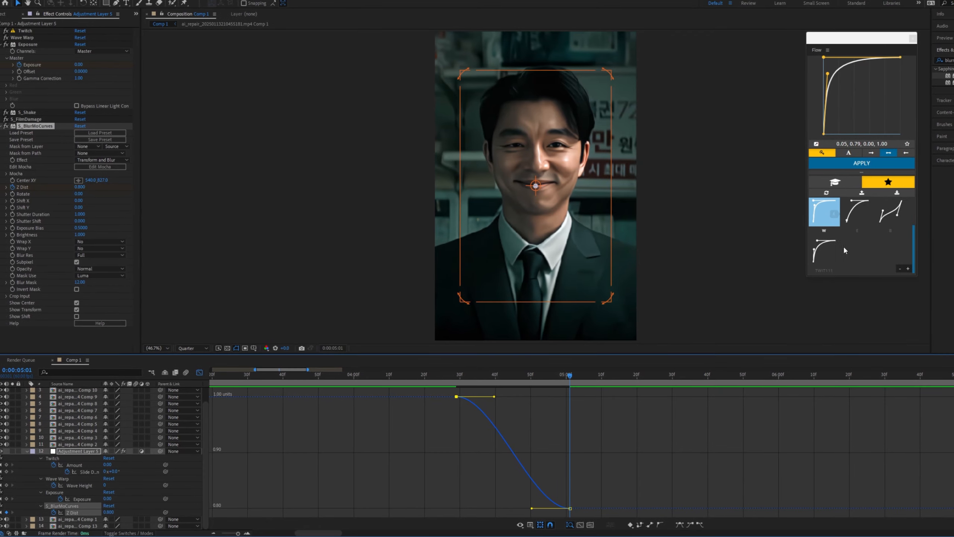
click(891, 212)
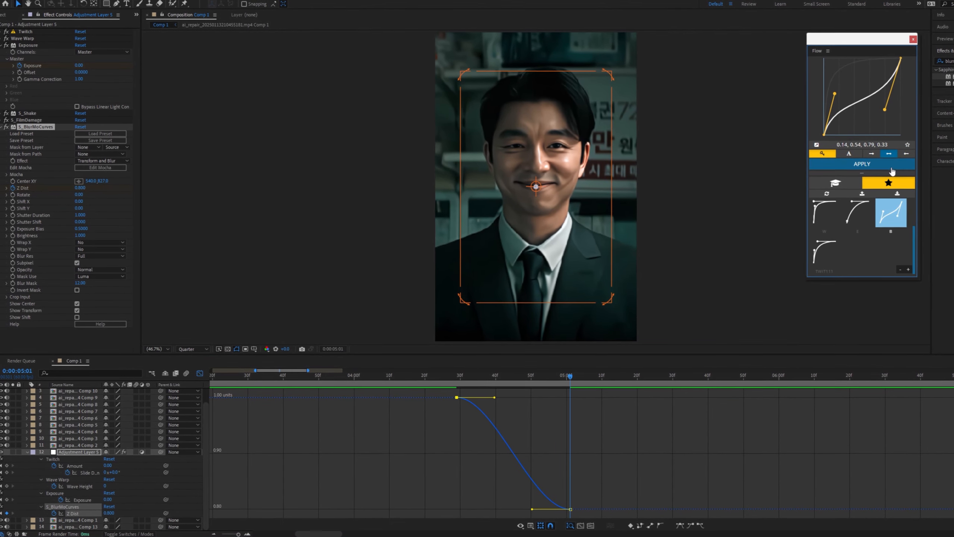
click(73, 513)
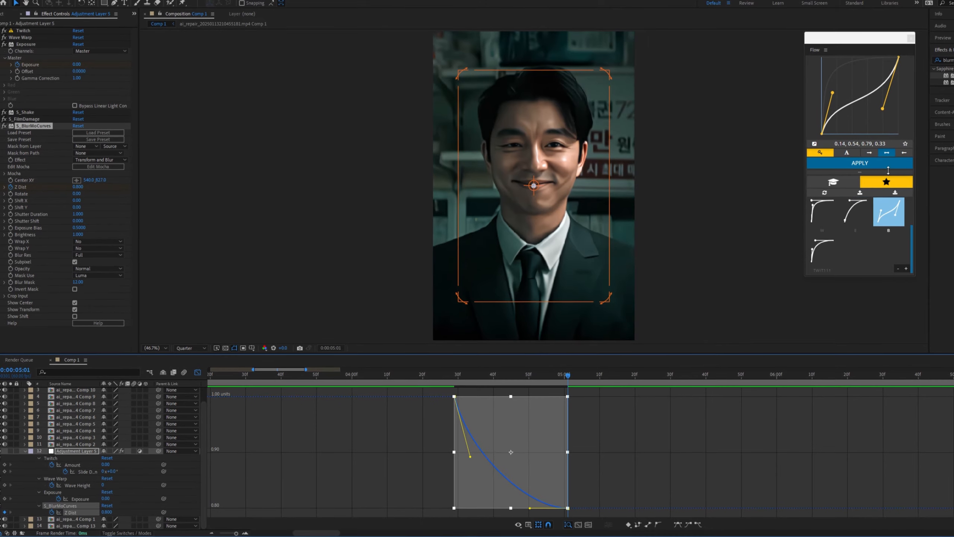
click(860, 163)
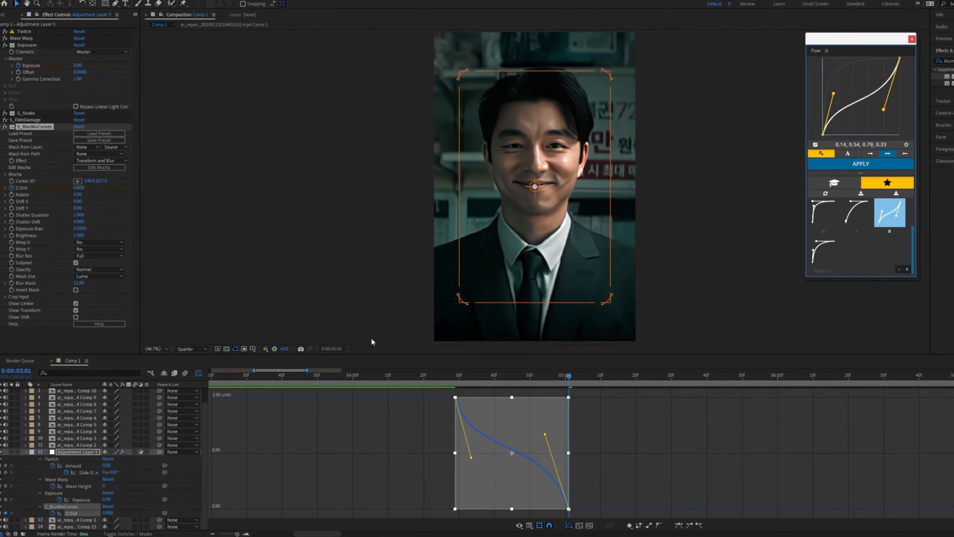
click(199, 373)
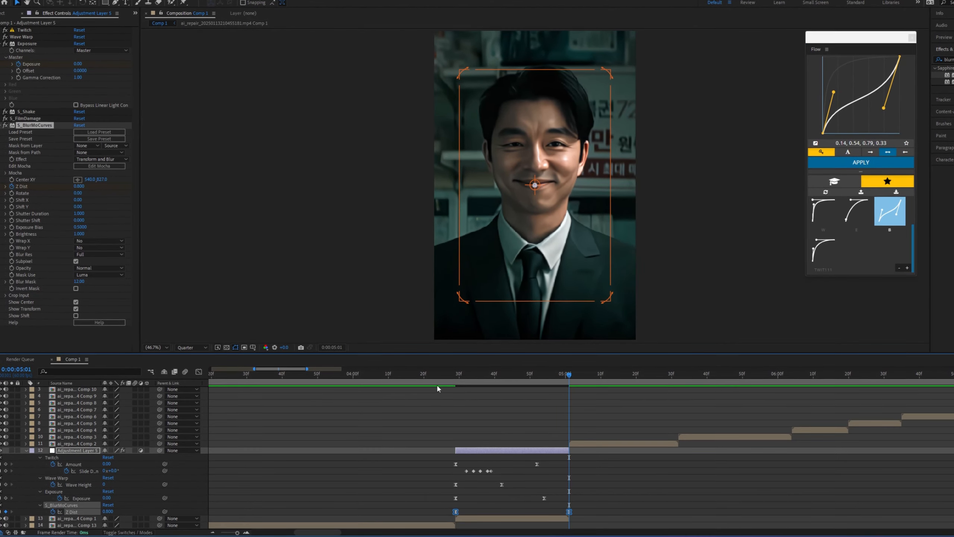
- Preview the transition from before the cut and scrub through it to check the combined effects
drag(452, 380, 330, 378)
key(space)
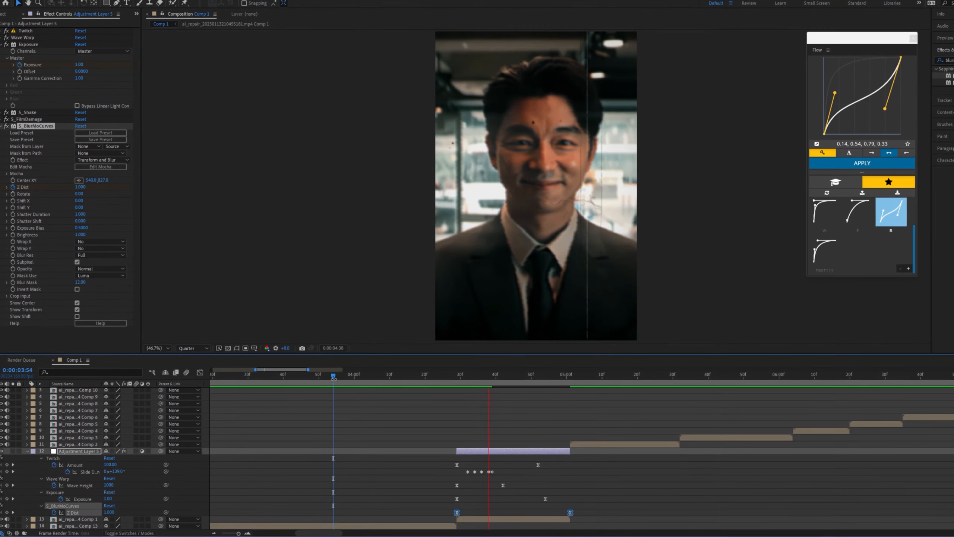
click(356, 378)
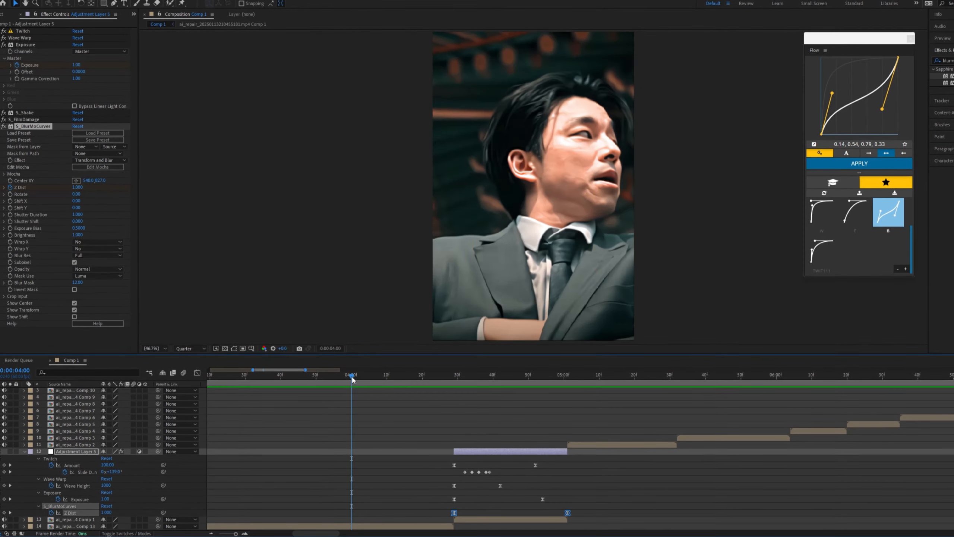
drag(357, 381, 484, 390)
click(137, 482)
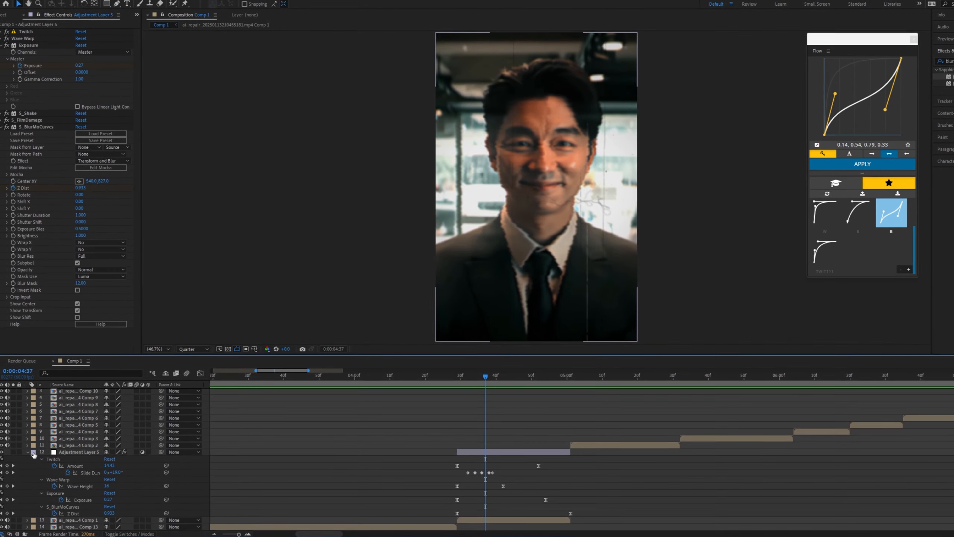
- Collapse the adjustment layer, duplicate it, place the copy above Comp 2 and start it at 0:00:05:01
click(26, 450)
click(70, 466)
key(ctrl+d)
key(ctrl+])
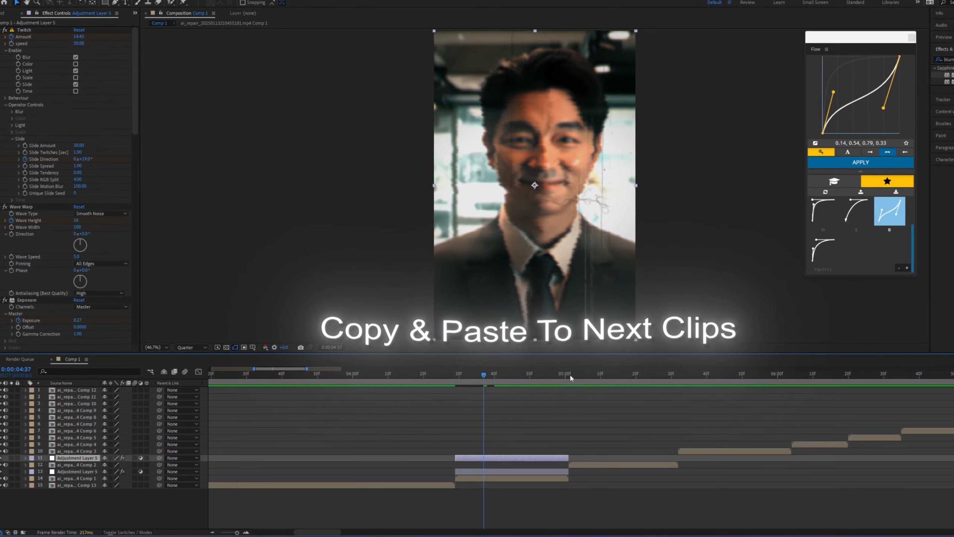
click(569, 377)
key([)
- Duplicate the adjustment layer above Comp 3 and again above Comp 4, aligning each copy with its clip
key(ctrl+d)
key(ctrl+])
drag(584, 449, 701, 452)
drag(623, 452, 733, 451)
scroll(638, 452, right, 6)
key(ctrl+d)
drag(82, 452, 83, 442)
drag(411, 447, 524, 447)
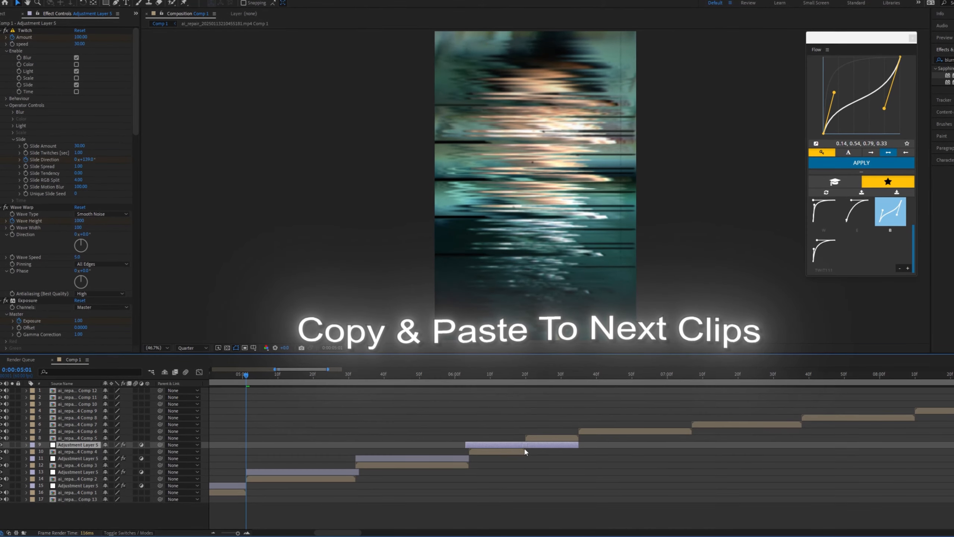
- Add adjustment layer copies above Comp 5, Comp 6 and Comp 7, each lined up with its clip's start
key(ctrl+d)
drag(85, 445, 96, 430)
drag(601, 432, 654, 432)
key(ctrl+d)
drag(84, 432, 85, 421)
drag(601, 425, 713, 432)
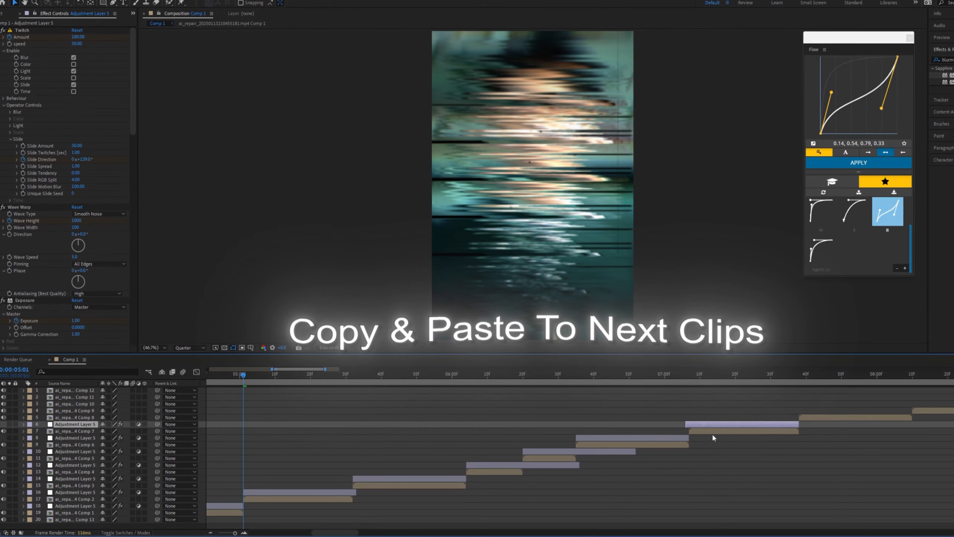
- Place further copies of the adjustment layer above Comp 8 and Comp 9, aligned with the starts of those clips
key(ctrl+d)
drag(84, 424, 85, 414)
drag(714, 418, 824, 419)
key(ctrl+d)
drag(75, 418, 75, 408)
drag(445, 411, 559, 411)
- Duplicate the adjustment layer for the remaining clips, placing copies above Comp 10, Comp 11 and Comp 12
key(ctrl+d)
drag(78, 411, 77, 401)
drag(554, 405, 610, 406)
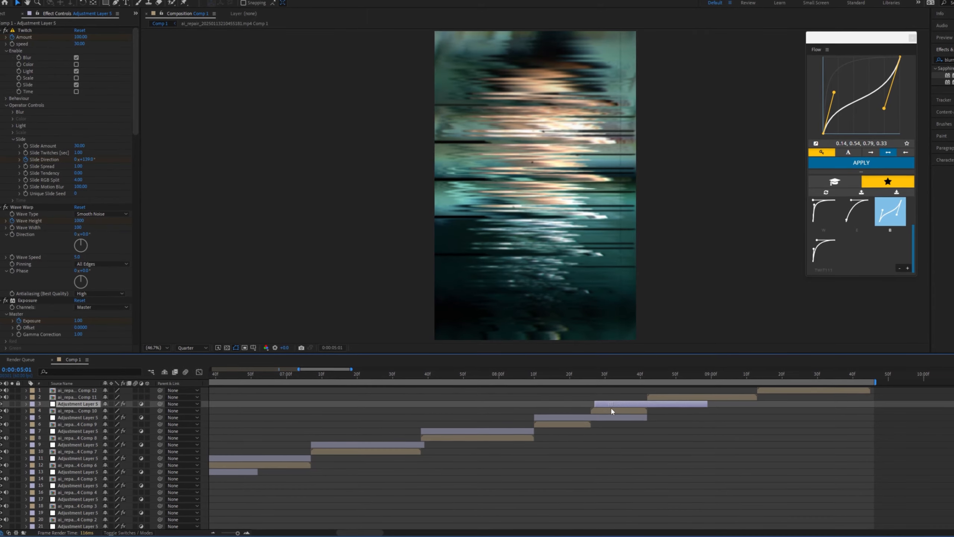
key(ctrl+d)
drag(72, 405, 73, 399)
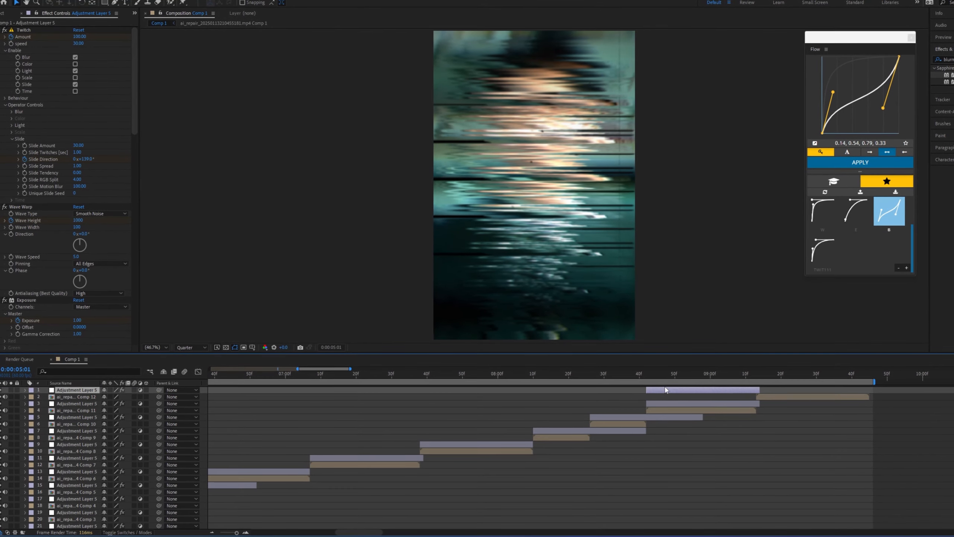
- Fit the whole composition in the timeline and scrub around the first transition to review the final result
key(;)
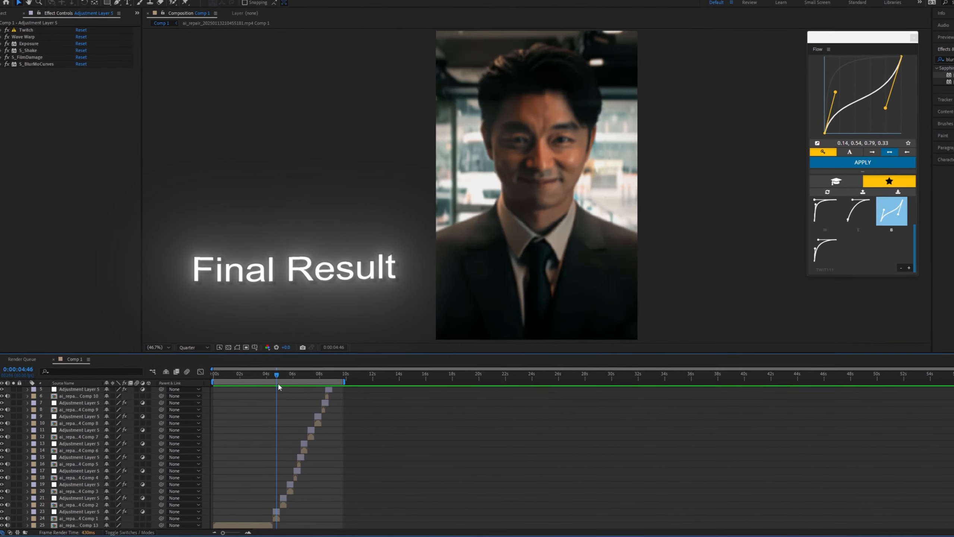
drag(288, 387, 276, 386)
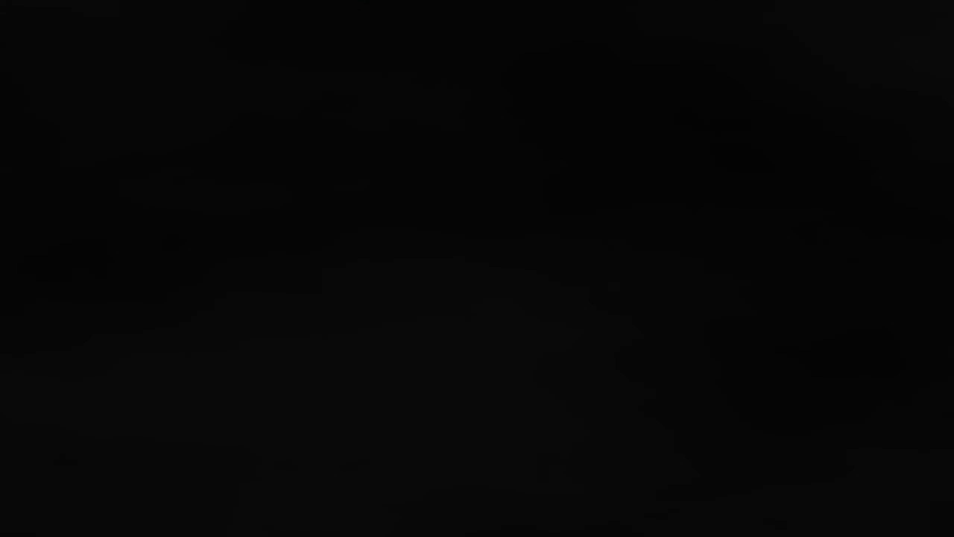